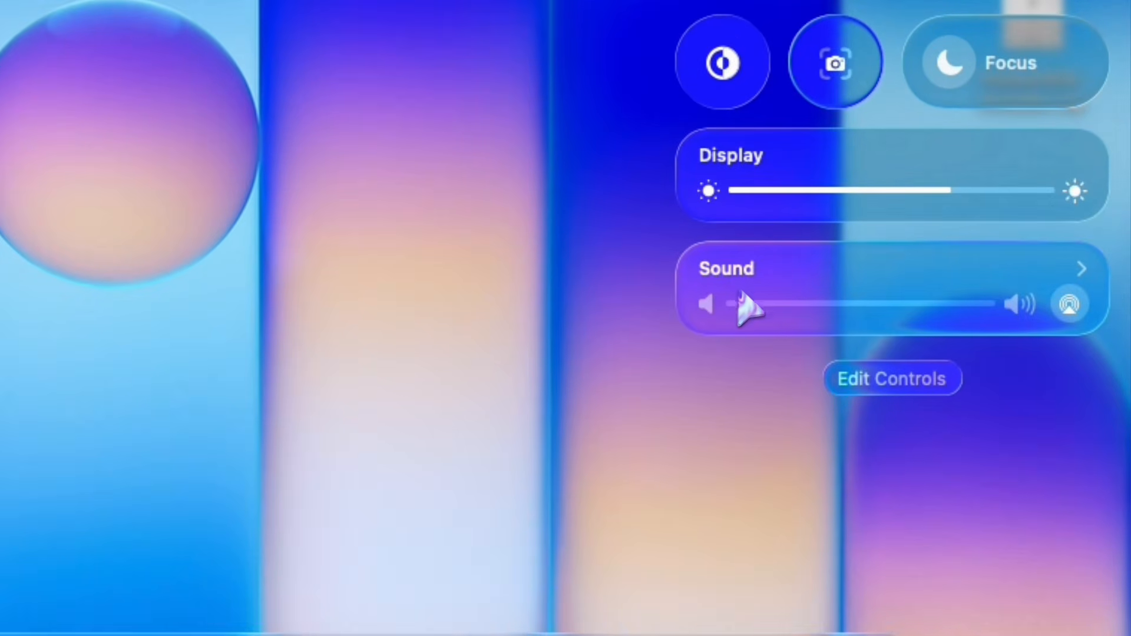
- Open the Sound settings from the sound controls, check the devices available for playing sound effects, and close the settings
{"action": "left_click", "coordinate": [1058, 277]}
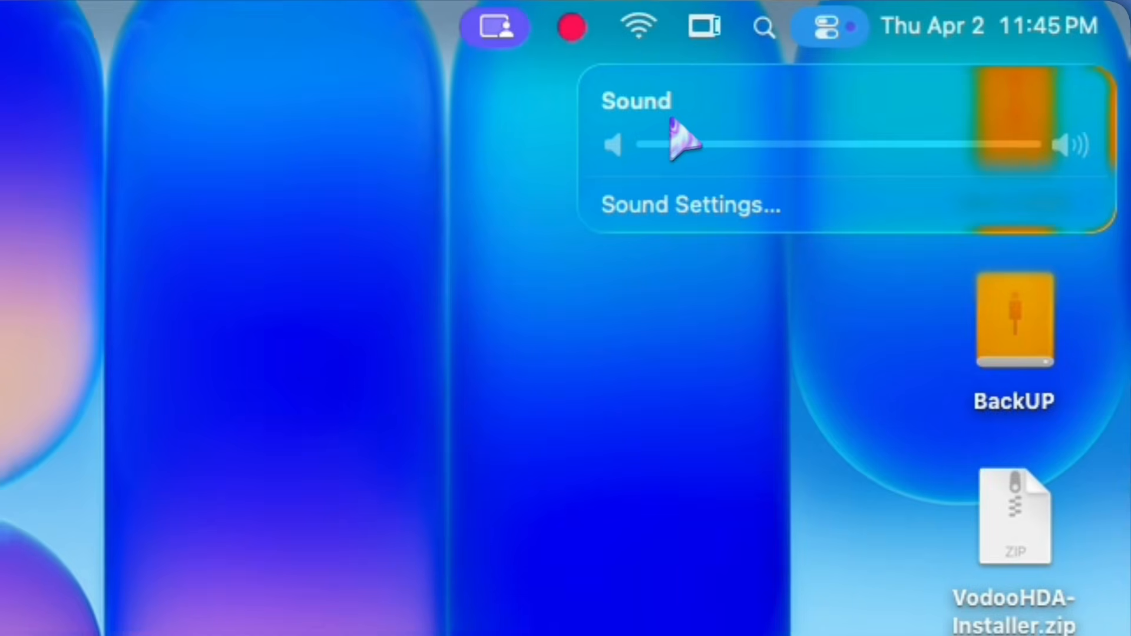
{"action": "left_click", "coordinate": [669, 209]}
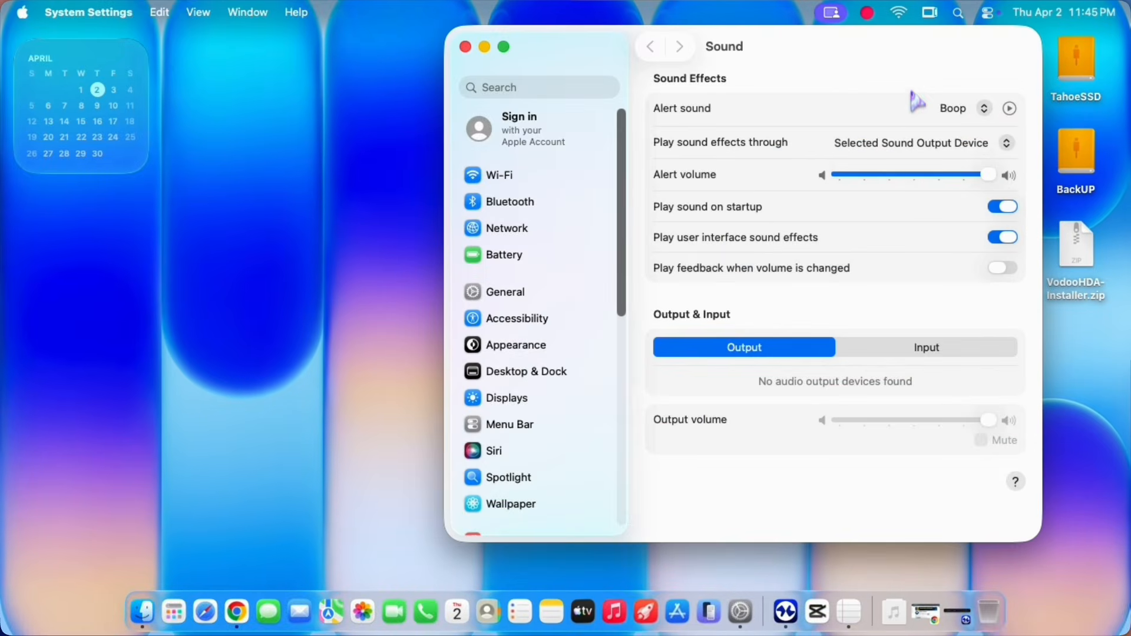
{"action": "left_click_drag", "start_coordinate": [911, 34], "coordinate": [758, 83]}
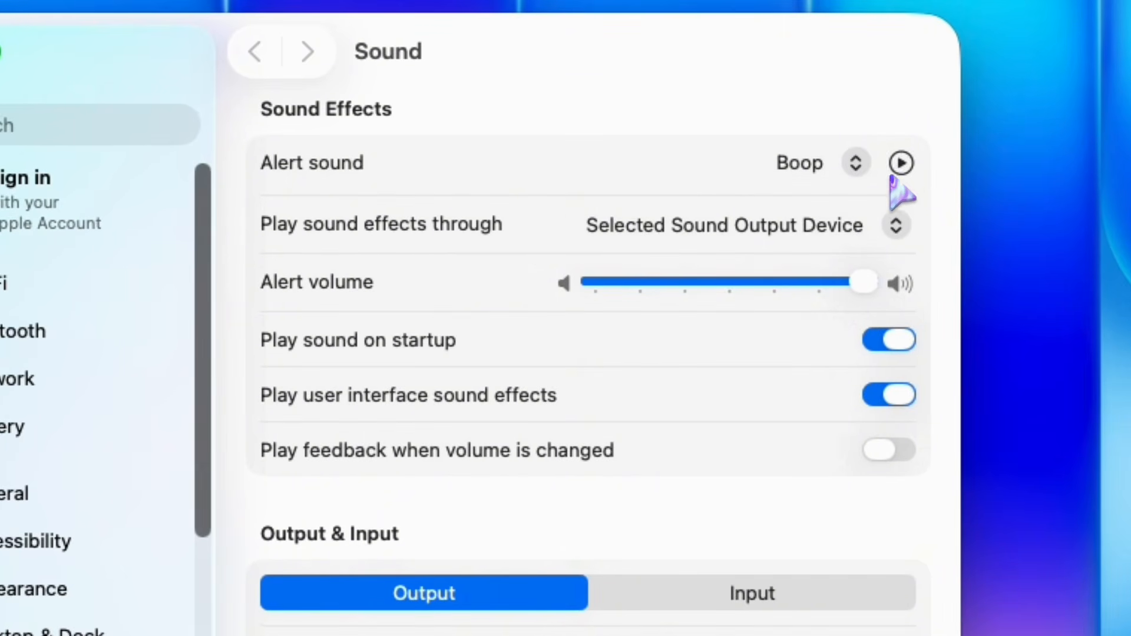
{"action": "left_click", "coordinate": [891, 226]}
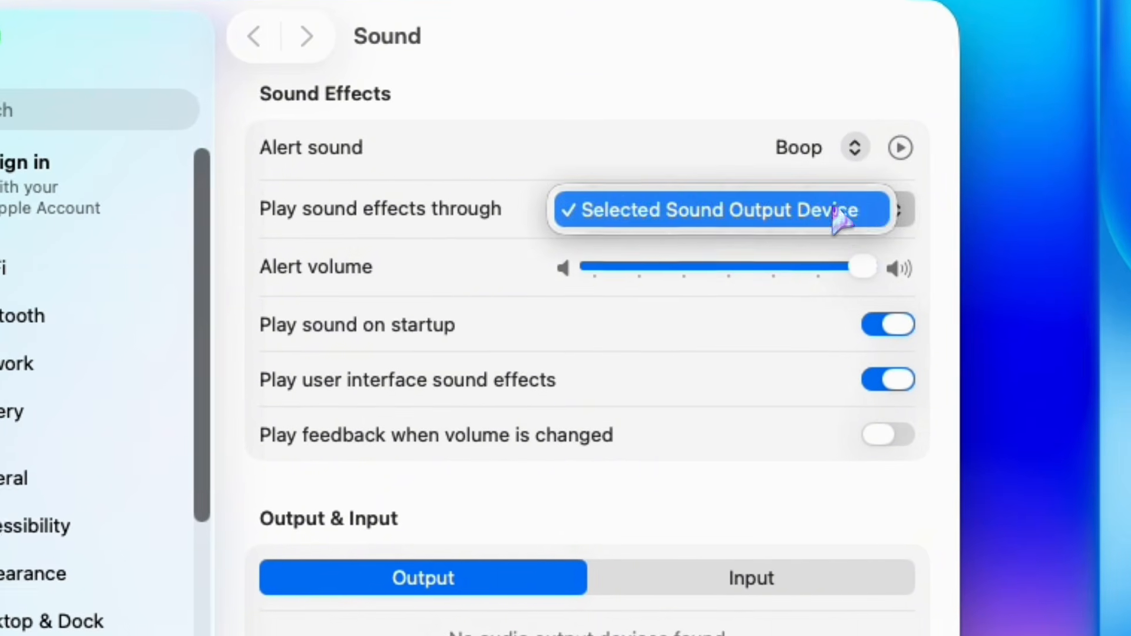
{"action": "left_click", "coordinate": [849, 227]}
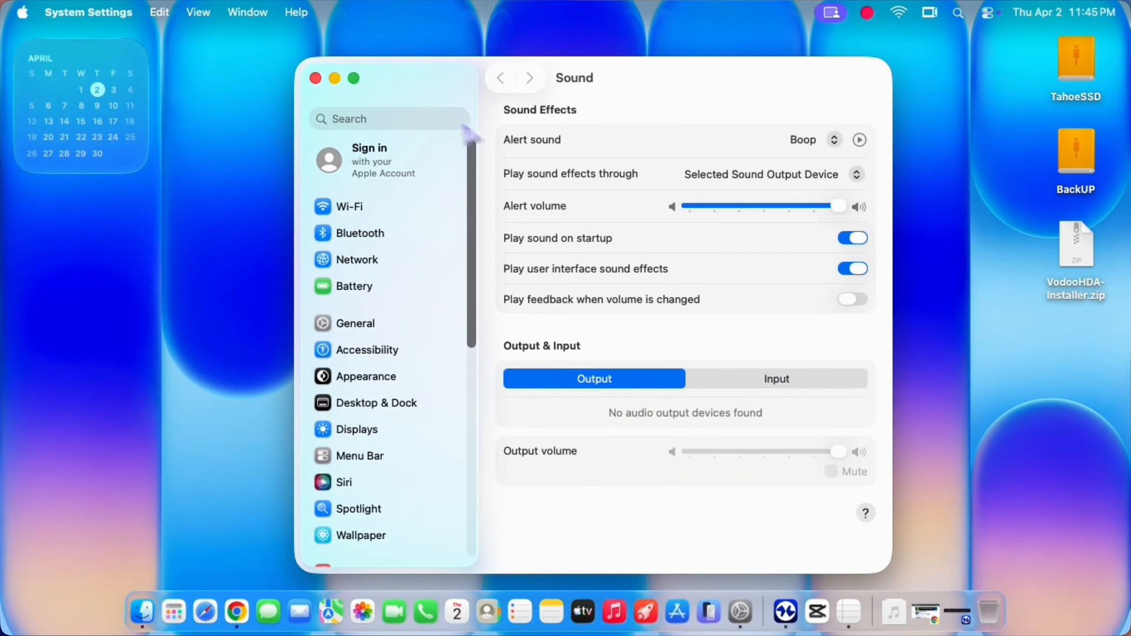
{"action": "left_click", "coordinate": [316, 78]}
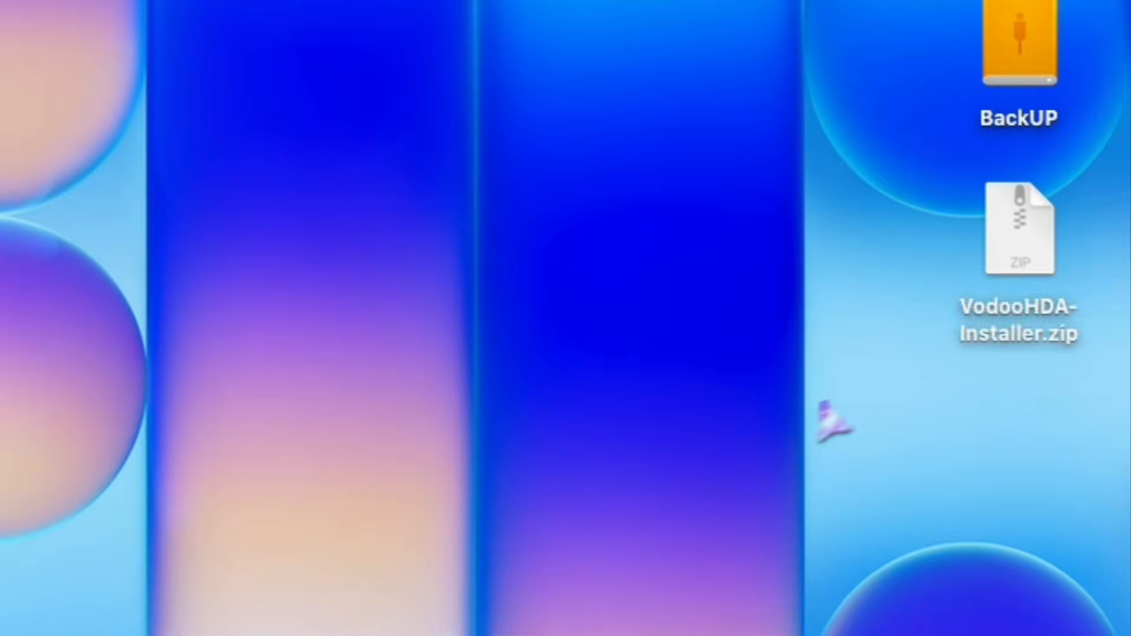
- Extract VodooHDA-Installer.zip on the desktop, move the extracted folder to a clear spot beside it, and open the folder
{"action": "left_click", "coordinate": [1074, 298]}
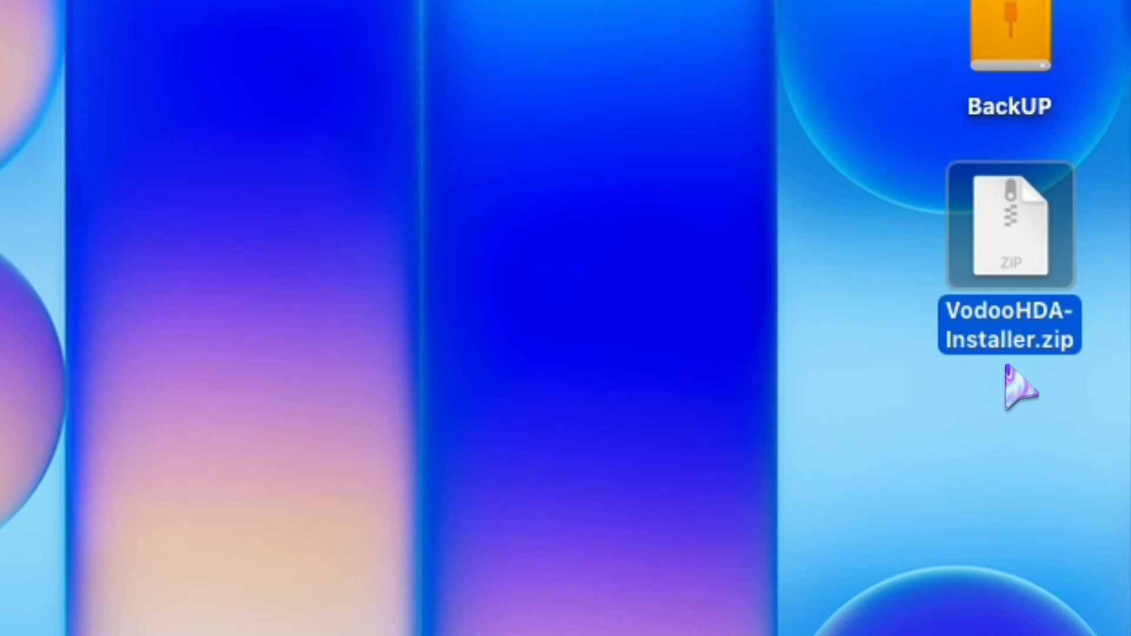
{"action": "double_click", "coordinate": [997, 263]}
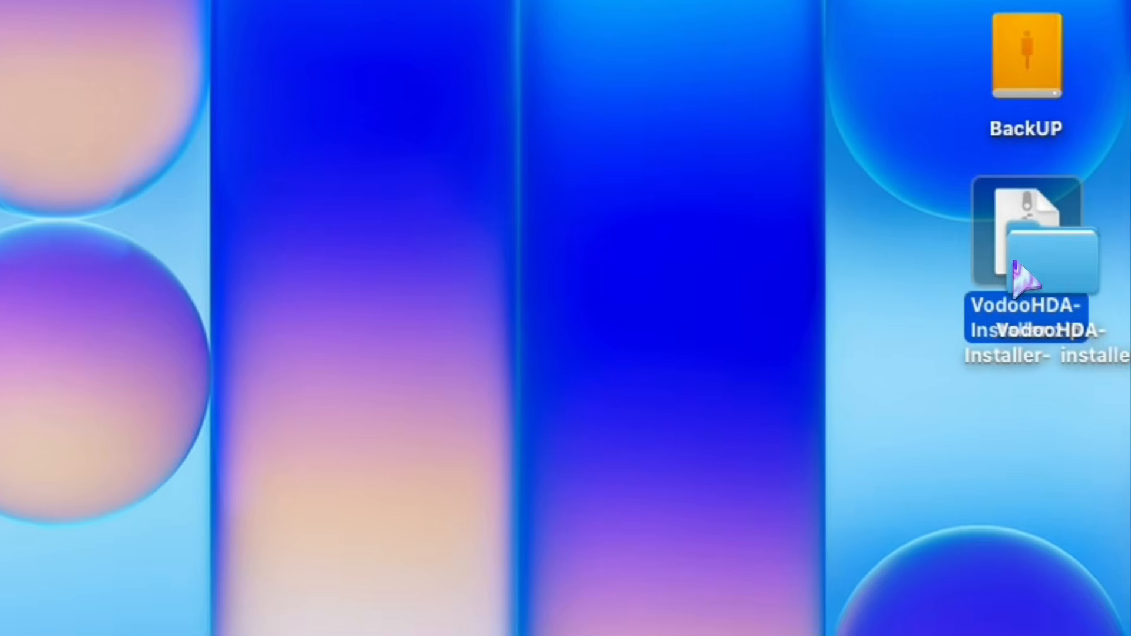
{"action": "left_click_drag", "start_coordinate": [1039, 253], "coordinate": [673, 297]}
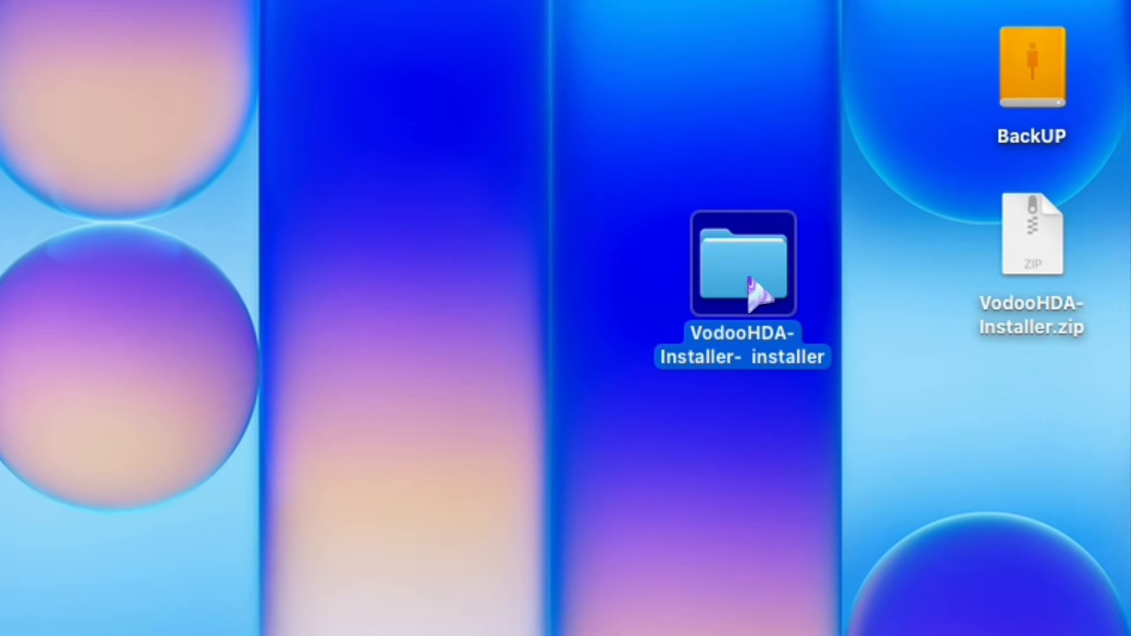
{"action": "double_click", "coordinate": [756, 295]}
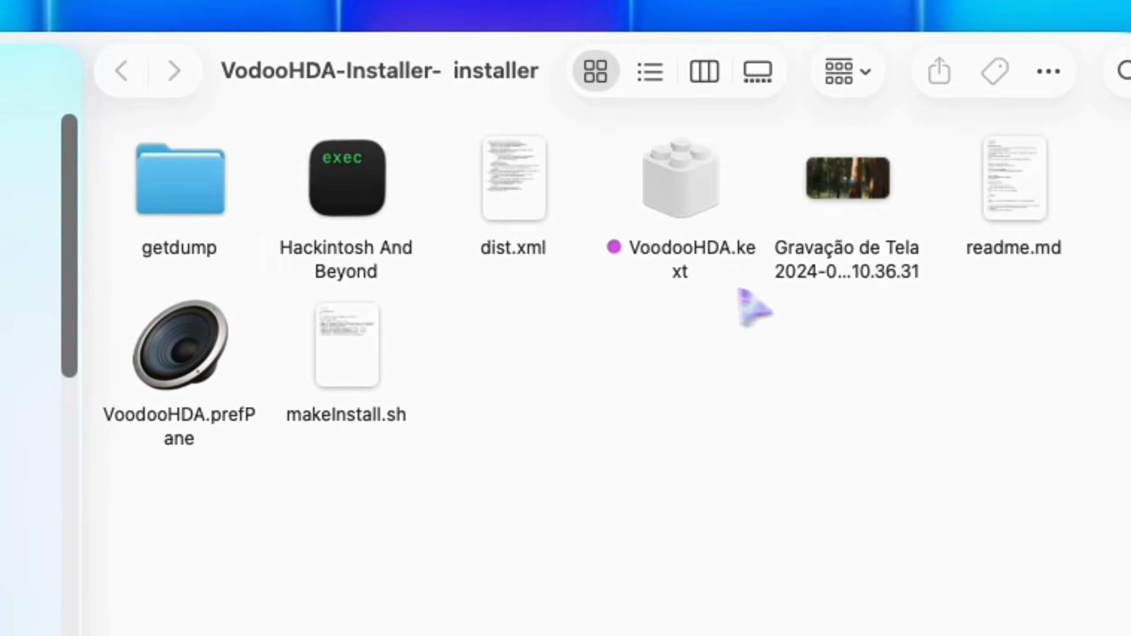
- Try to run the Hackintosh And Beyond executable from the installer folder and dismiss the security alert without trashing the file
{"action": "left_click", "coordinate": [380, 202]}
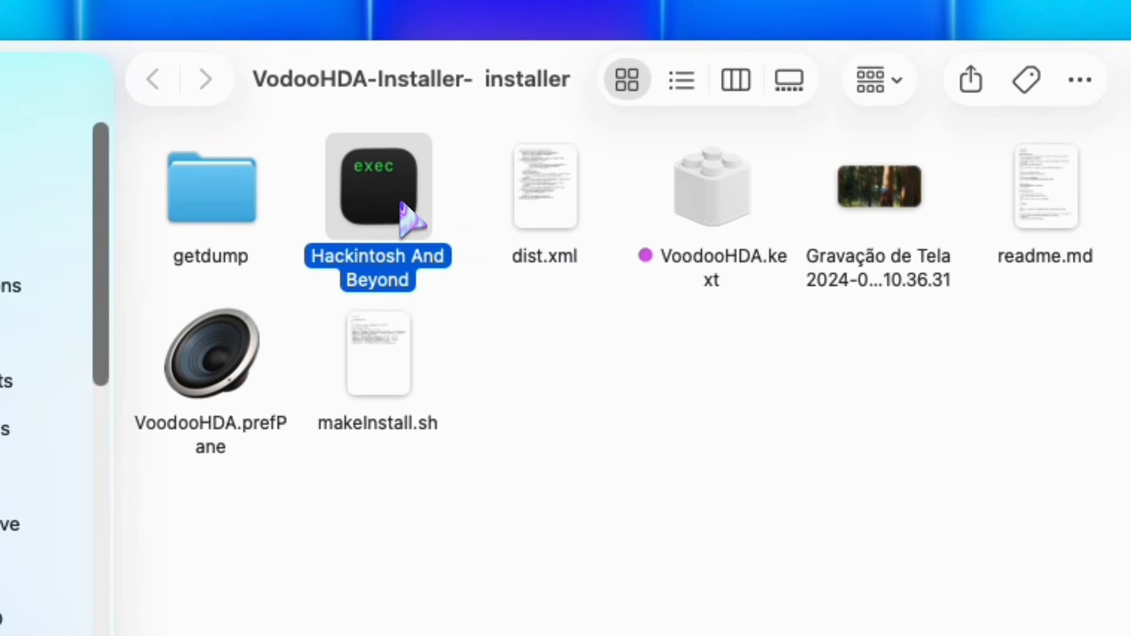
{"action": "double_click", "coordinate": [402, 205]}
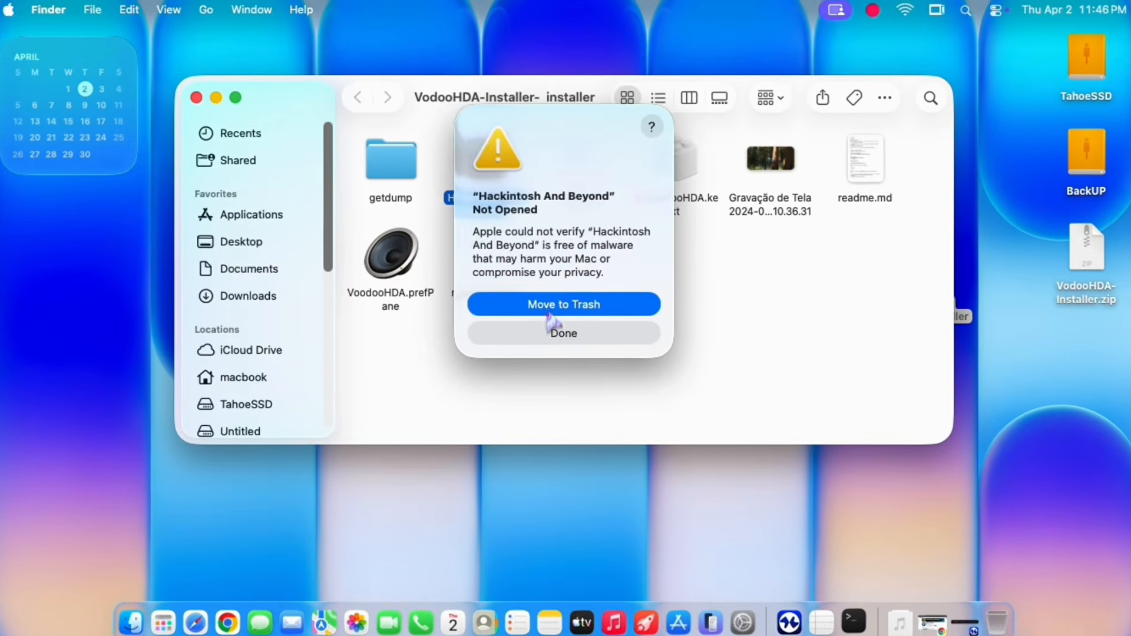
{"action": "left_click", "coordinate": [513, 495]}
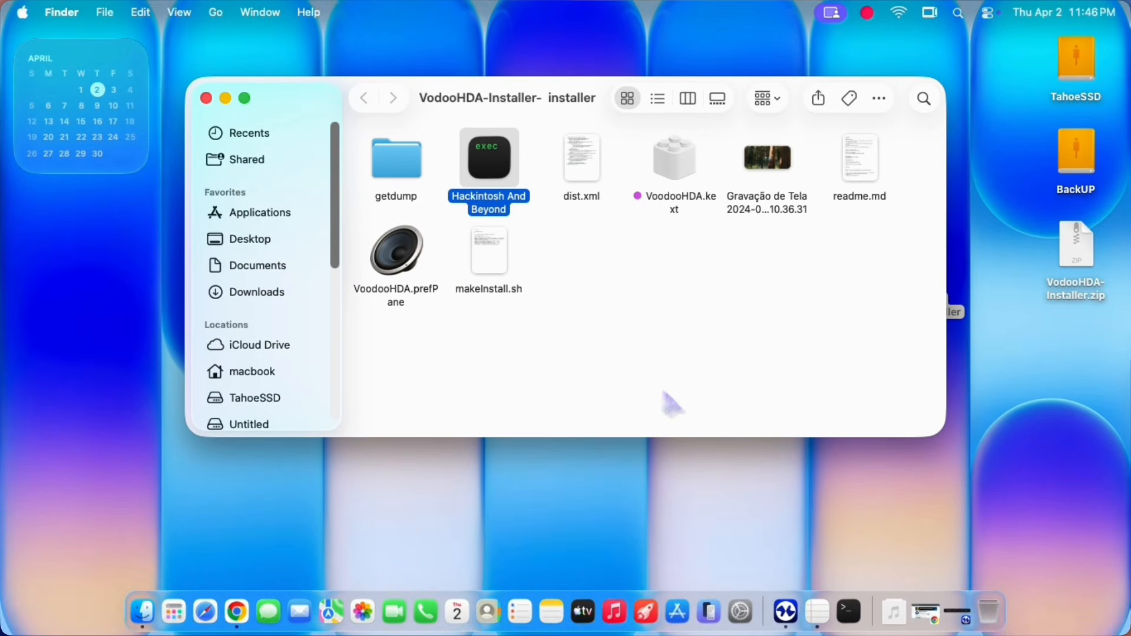
- In System Settings, allow the blocked Hackintosh And Beyond executable to open anyway under Privacy & Security, authorizing with the administrator password
{"action": "left_click", "coordinate": [736, 584]}
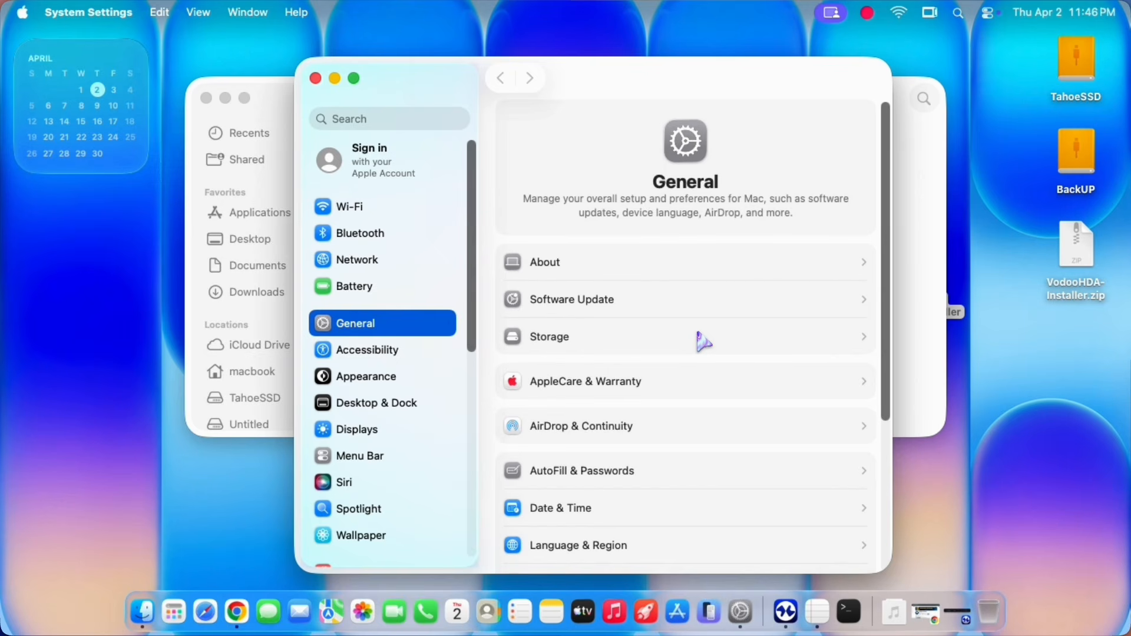
{"action": "scroll", "coordinate": [412, 389], "scroll_direction": "down", "scroll_amount": 5}
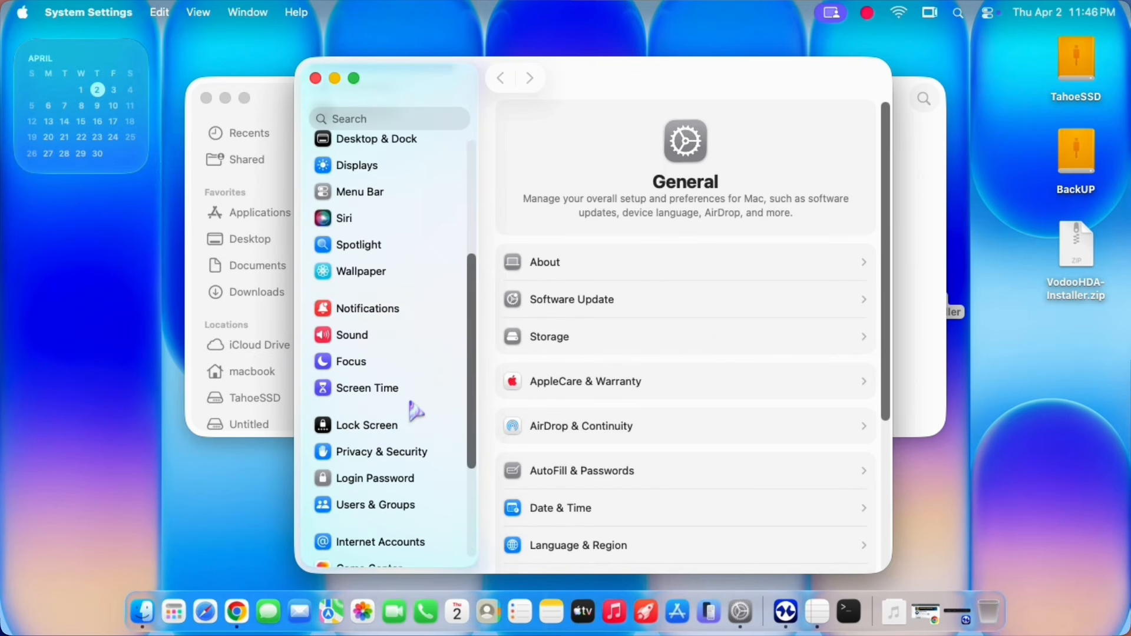
{"action": "left_click", "coordinate": [413, 449]}
{"action": "scroll", "coordinate": [758, 404], "scroll_direction": "down", "scroll_amount": 15}
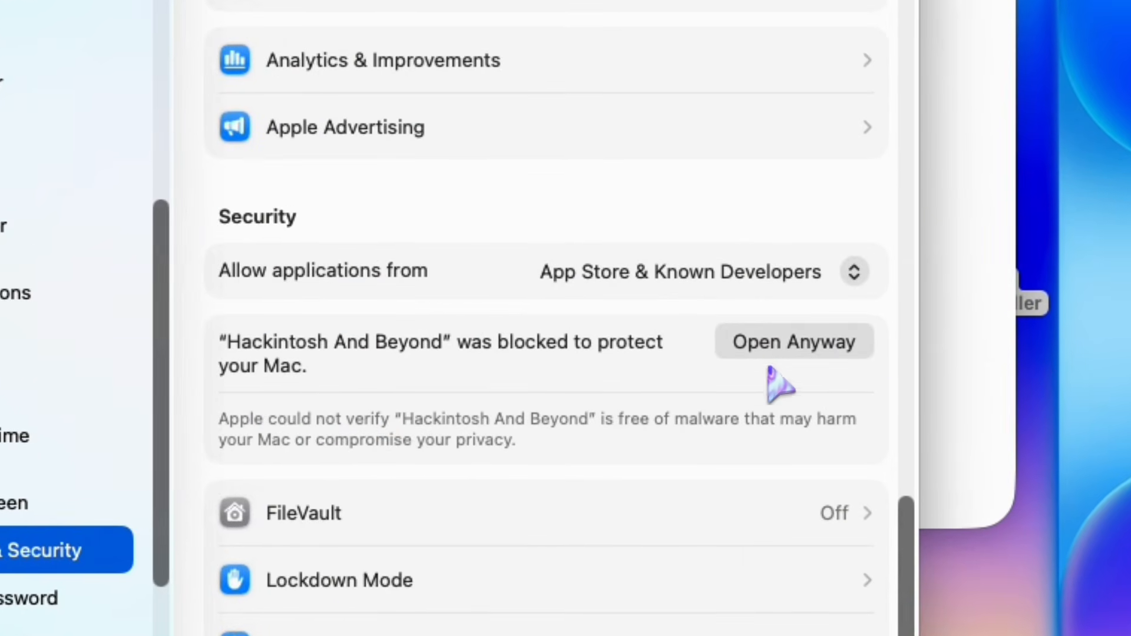
{"action": "left_click", "coordinate": [813, 441]}
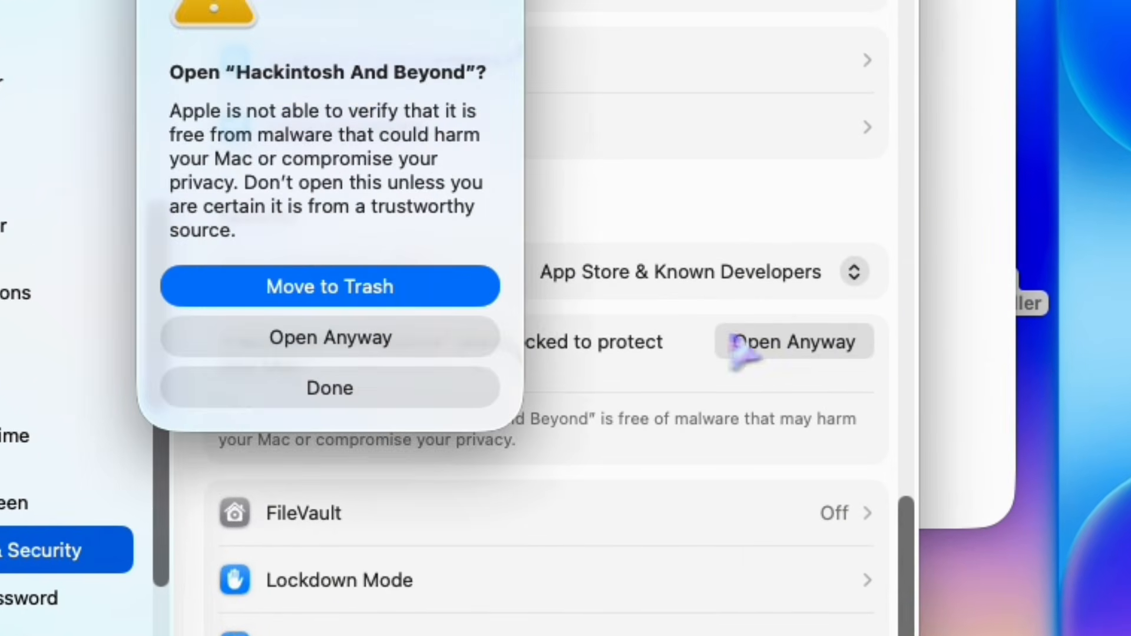
{"action": "left_click", "coordinate": [488, 346]}
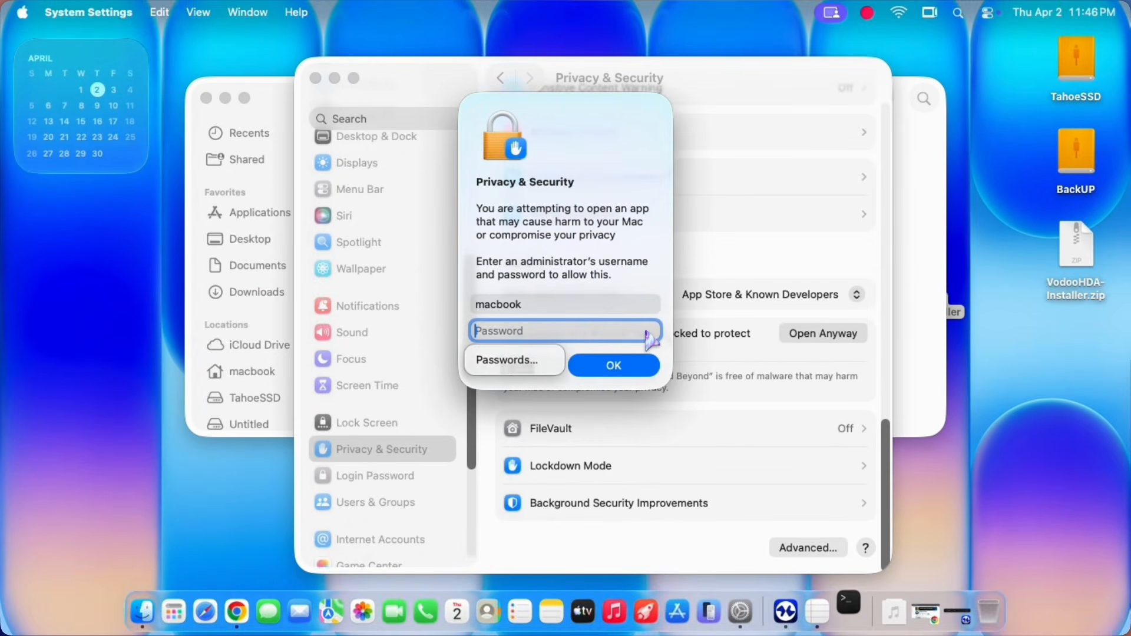
{"action": "type", "text": "••••"}
{"action": "key", "text": "Return"}
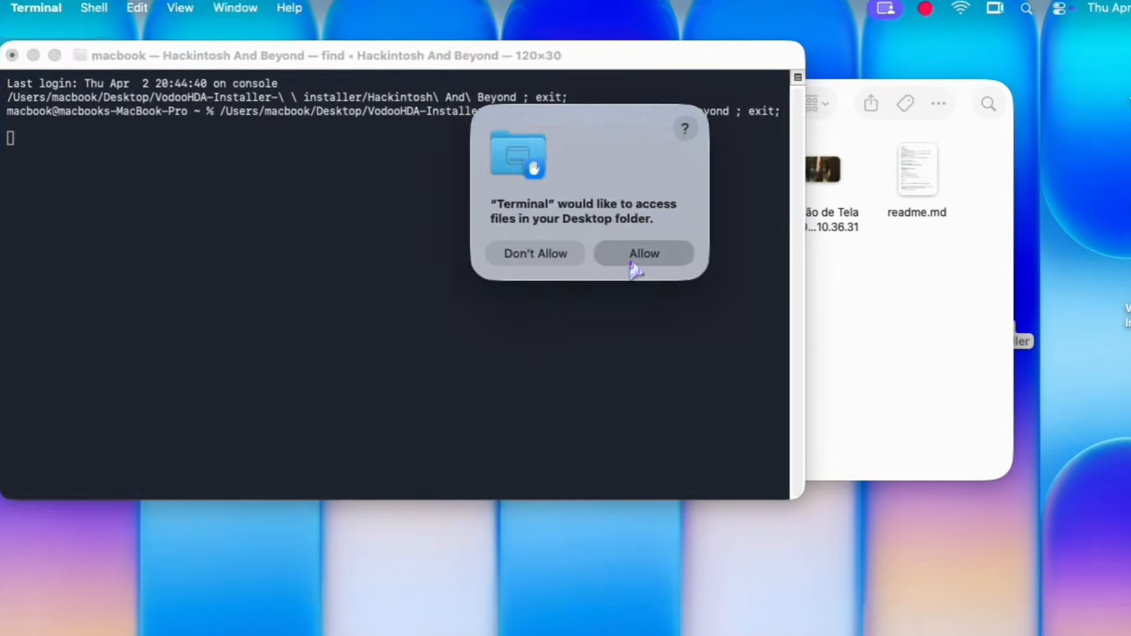
- Allow Terminal to access files in the Desktop folder, let the package build script finish, and close the Terminal window
{"action": "left_click", "coordinate": [817, 386]}
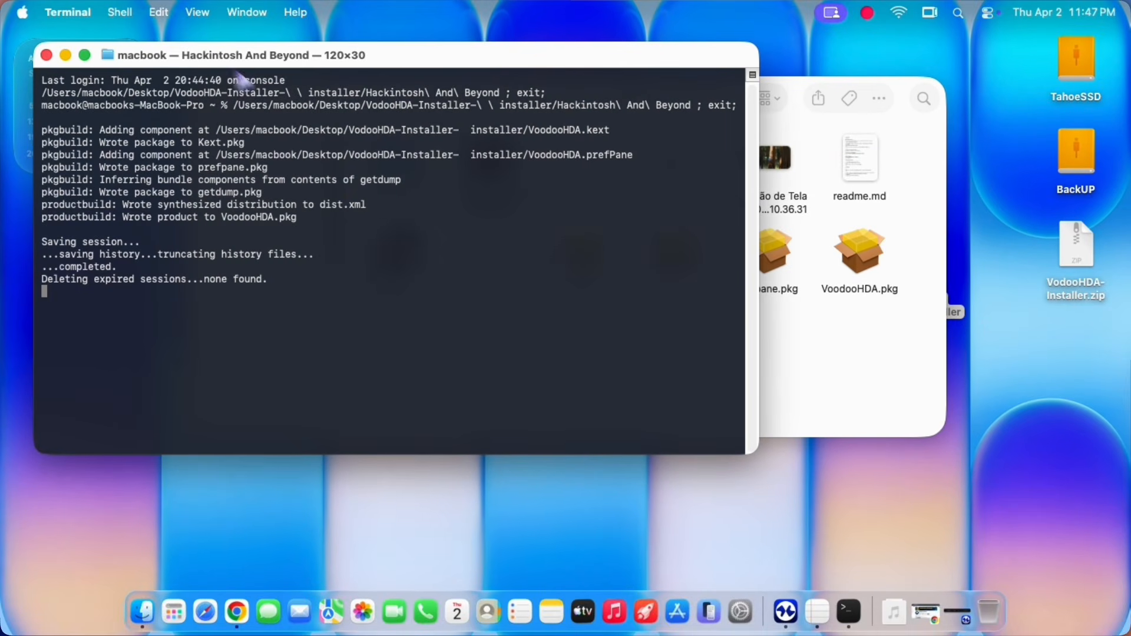
{"action": "left_click", "coordinate": [47, 56]}
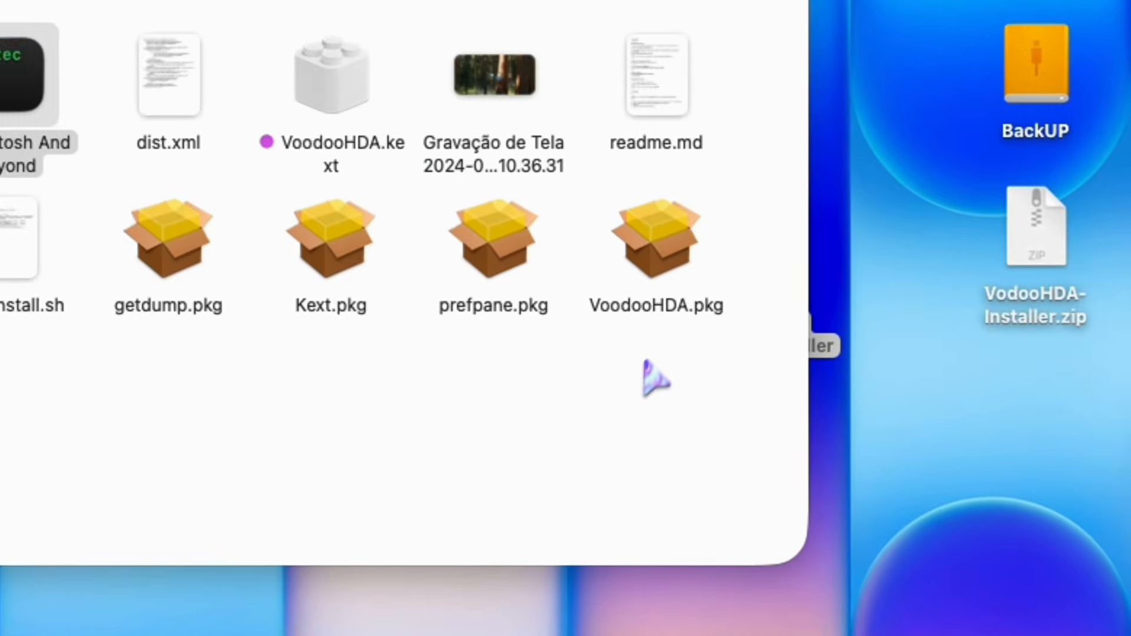
- Run VoodooHDA.pkg and start a standard installation on the TahoeSSD disk, authorizing it with the account password
{"action": "left_click", "coordinate": [780, 290]}
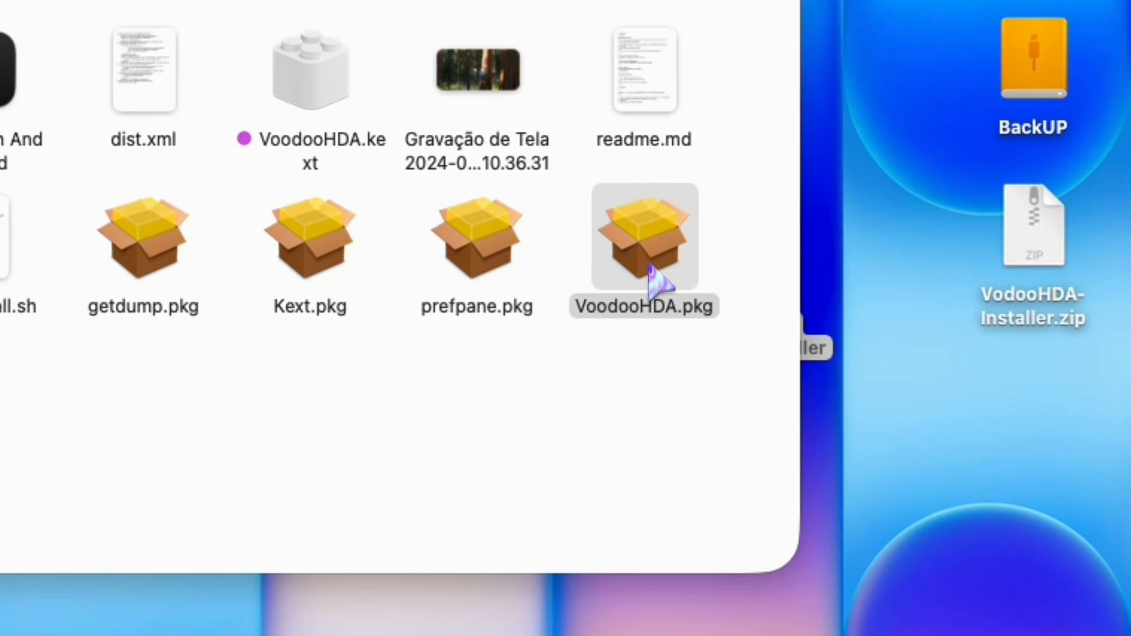
{"action": "double_click", "coordinate": [652, 284]}
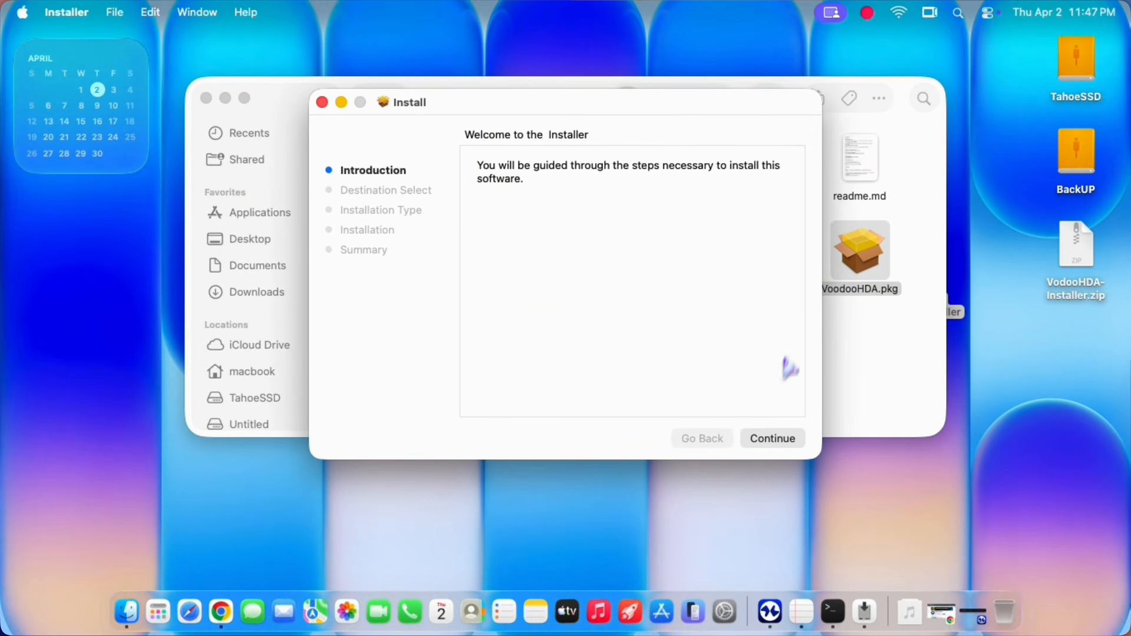
{"action": "left_click", "coordinate": [772, 438]}
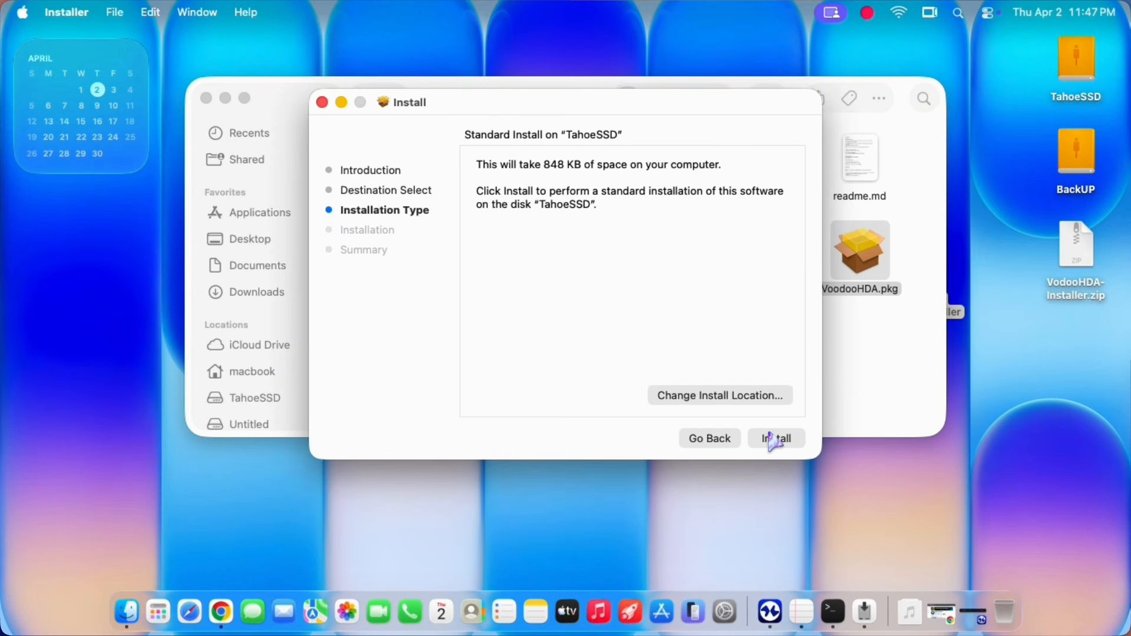
{"action": "left_click", "coordinate": [772, 440]}
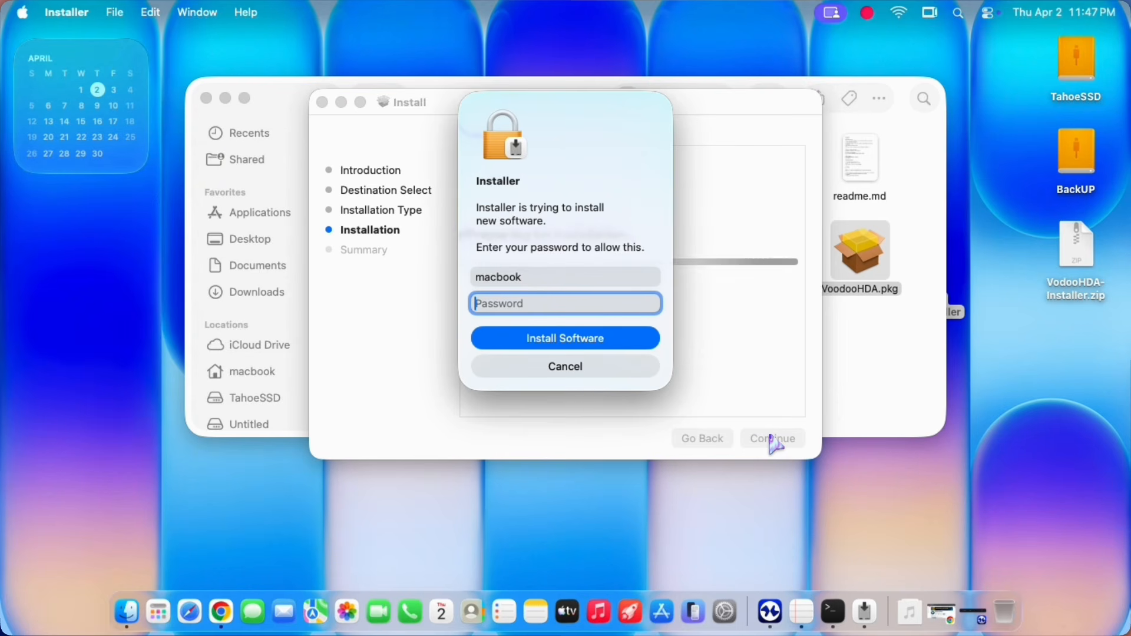
{"action": "type", "text": "••••"}
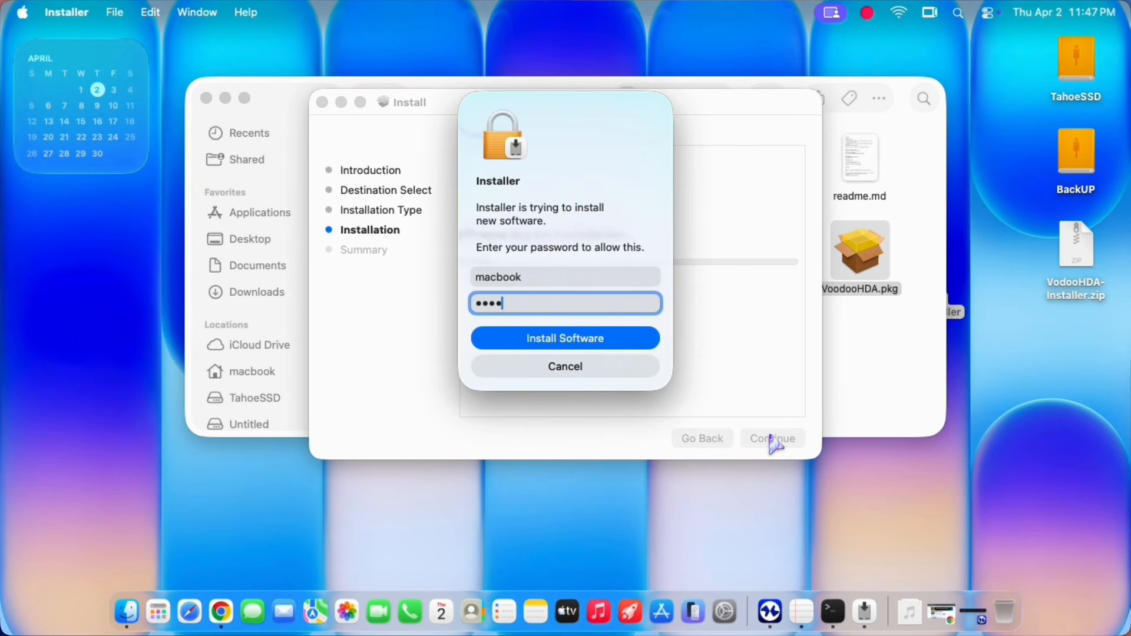
{"action": "key", "text": "Return"}
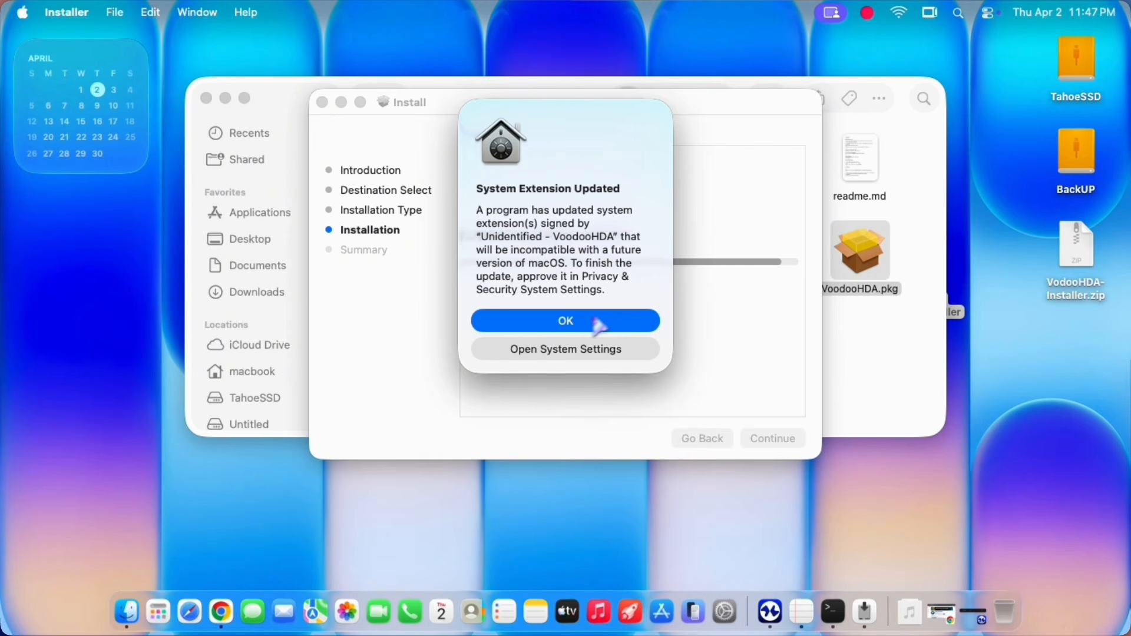
- Open System Settings from the system extension alert and allow the VoodooHDA system software, authorizing with the account password
{"action": "left_click", "coordinate": [577, 351]}
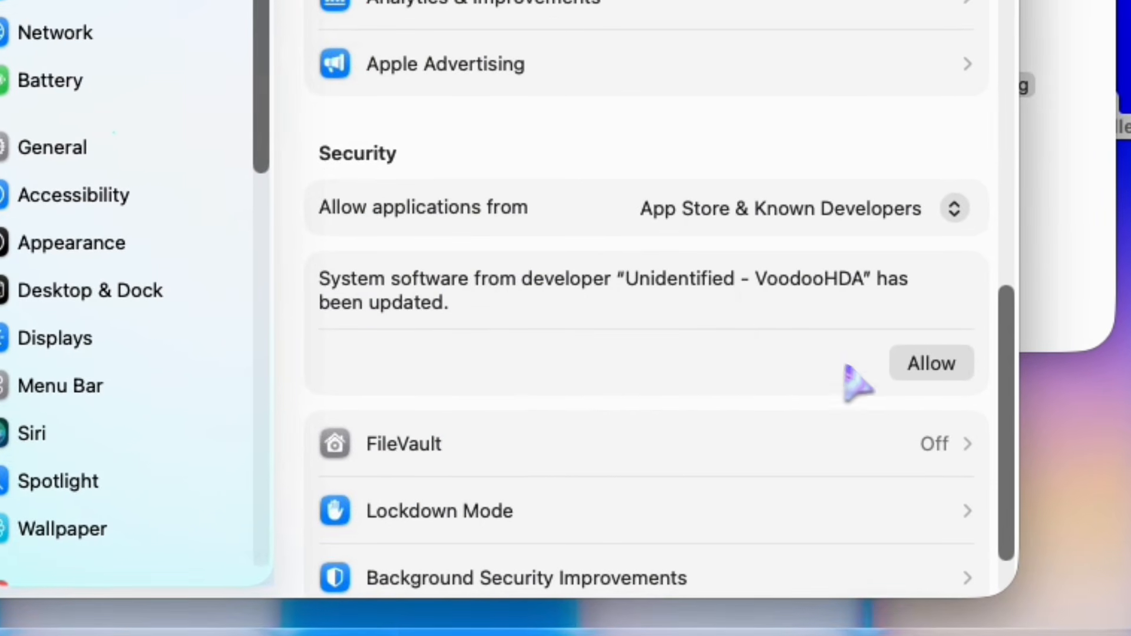
{"action": "scroll", "coordinate": [928, 394], "scroll_direction": "down", "scroll_amount": 2}
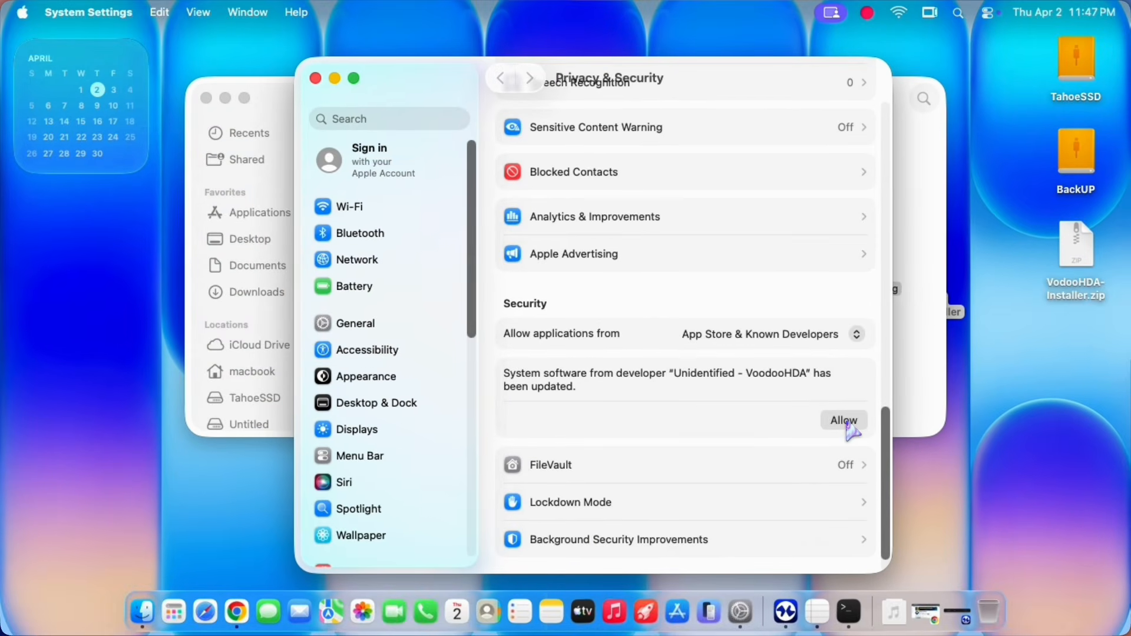
{"action": "left_click", "coordinate": [843, 420]}
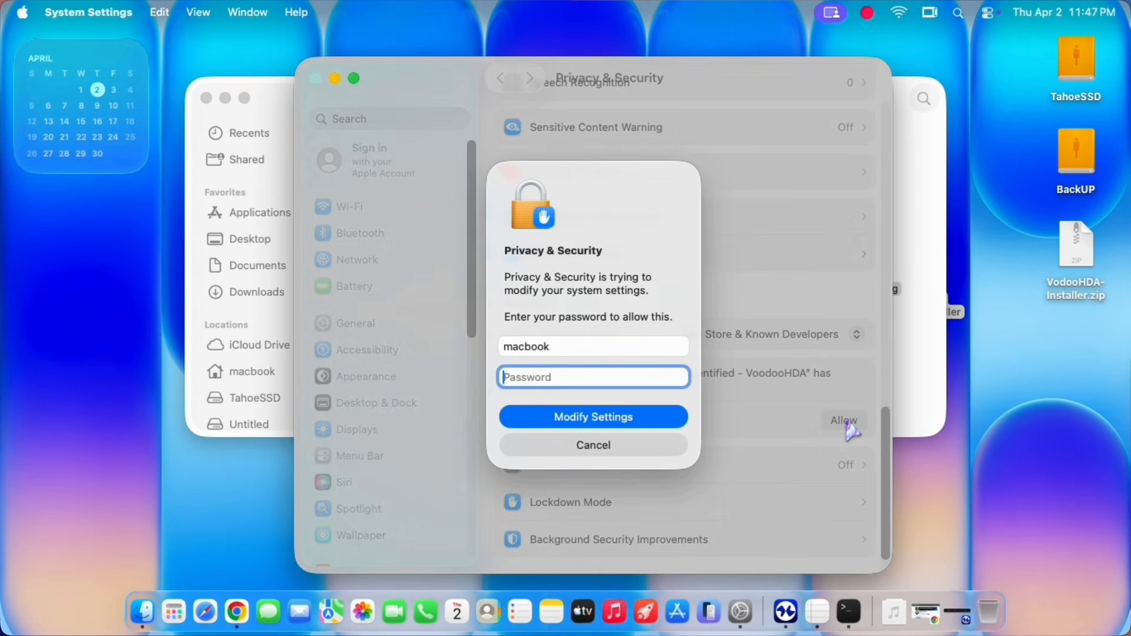
{"action": "type", "text": "••••"}
{"action": "key", "text": "Return"}
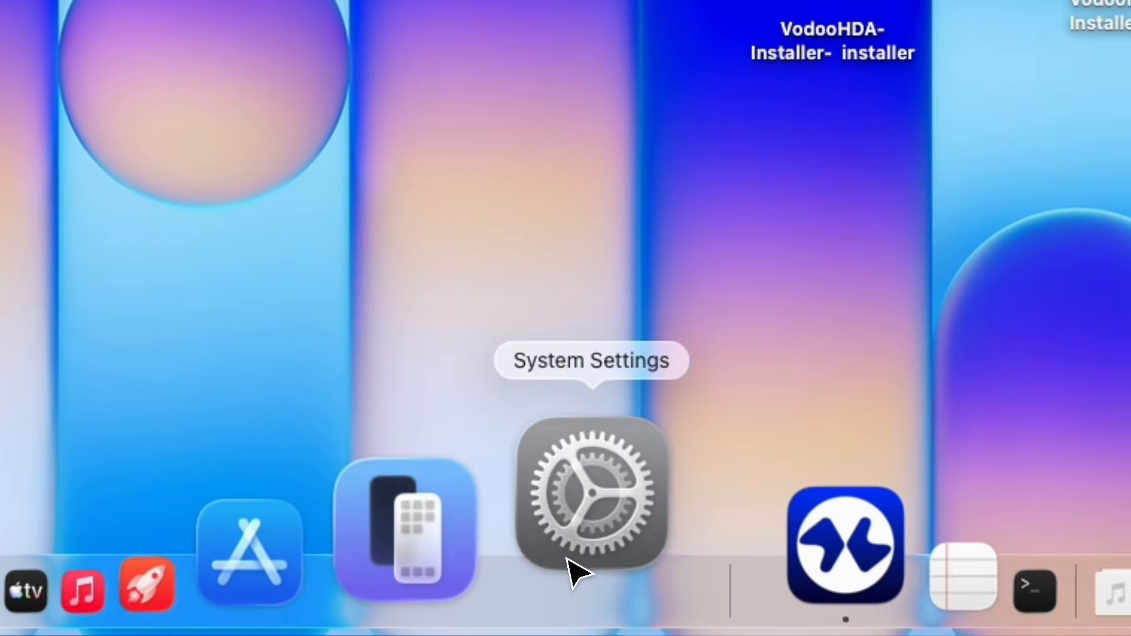
- Try to open the VoodooHDA preference pane in System Settings and dismiss the security alert without trashing it
{"action": "left_click", "coordinate": [569, 561]}
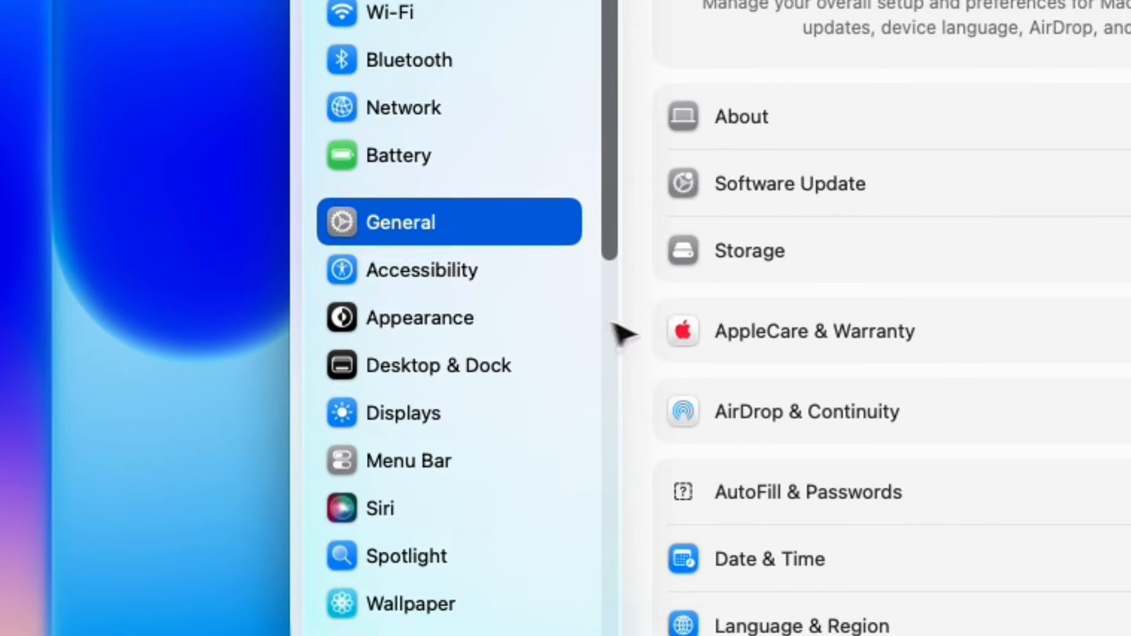
{"action": "scroll", "coordinate": [610, 330], "scroll_direction": "down", "scroll_amount": 5}
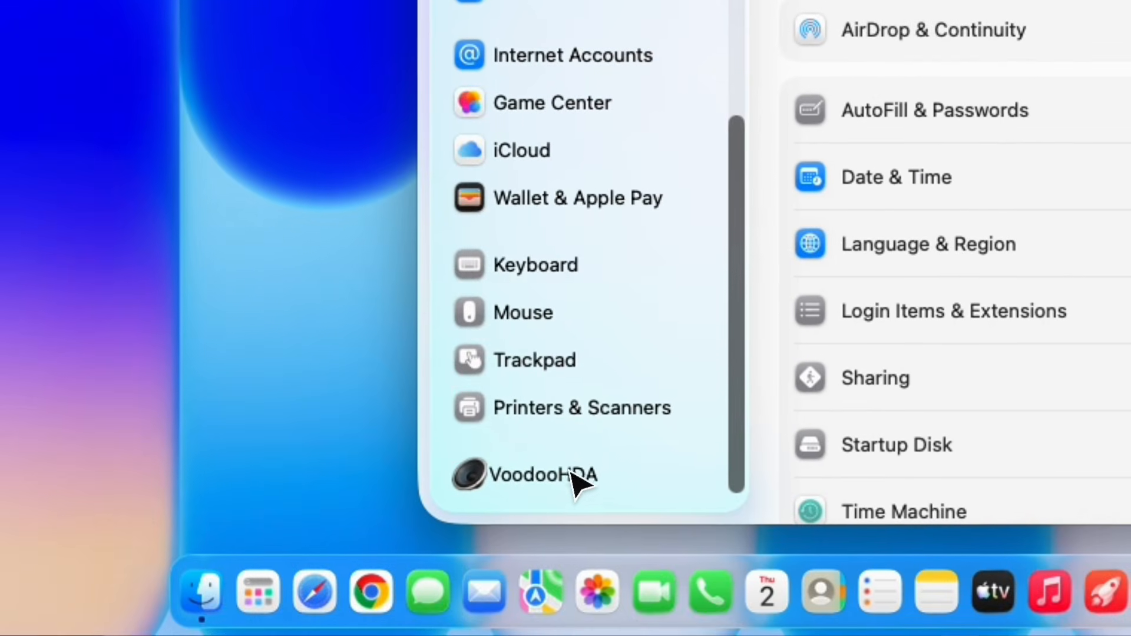
{"action": "left_click", "coordinate": [440, 629]}
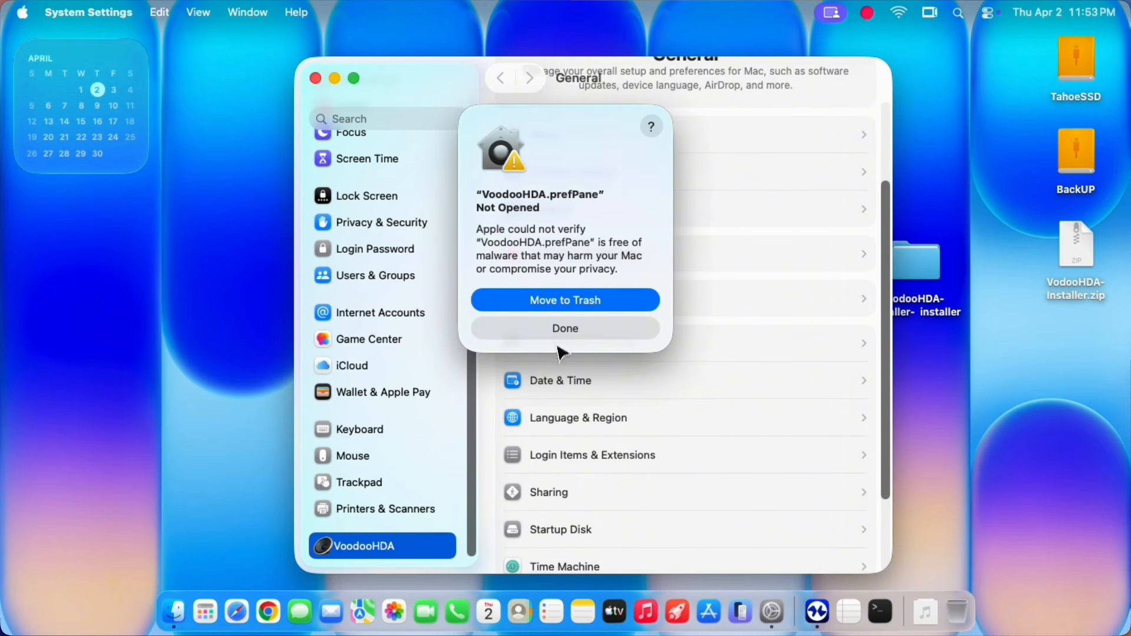
{"action": "left_click", "coordinate": [564, 329]}
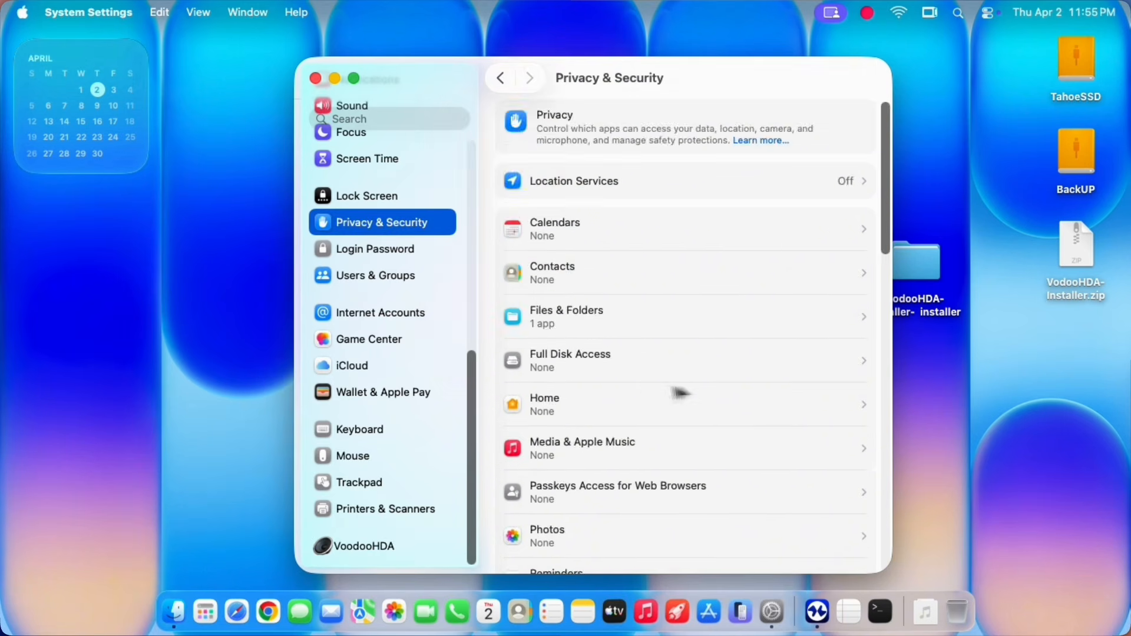
- Allow the blocked VoodooHDA.prefPane to open anyway in the Privacy & Security settings, authorizing with the administrator password
{"action": "scroll", "coordinate": [677, 391], "scroll_direction": "down", "scroll_amount": 5}
{"action": "scroll", "coordinate": [737, 393], "scroll_direction": "down", "scroll_amount": 10}
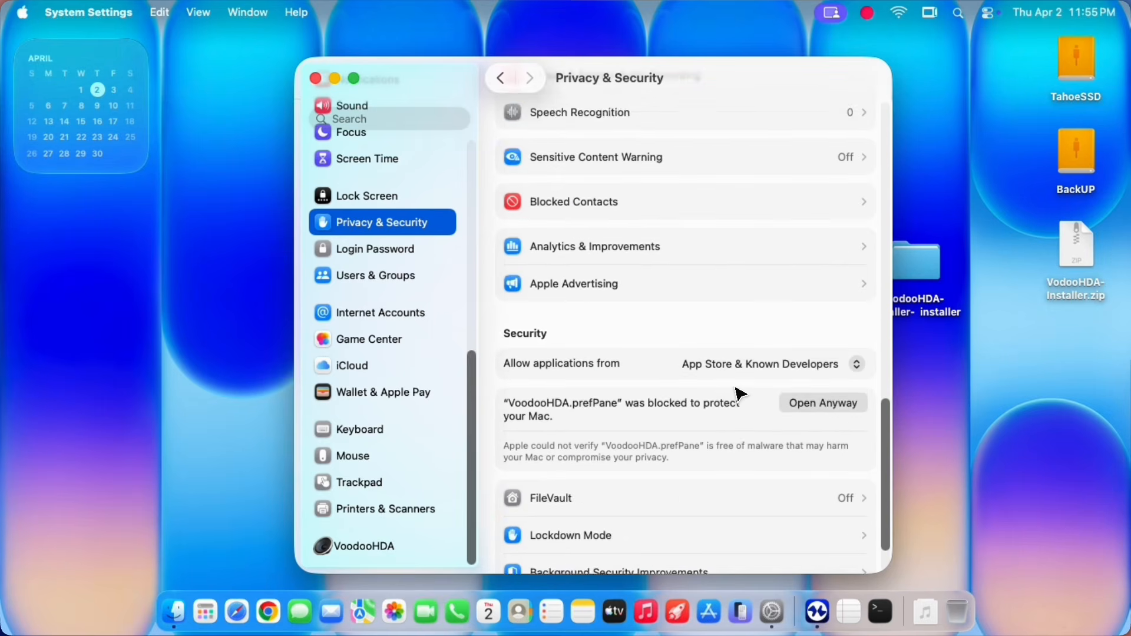
{"action": "scroll", "coordinate": [492, 289], "scroll_direction": "down", "scroll_amount": 1}
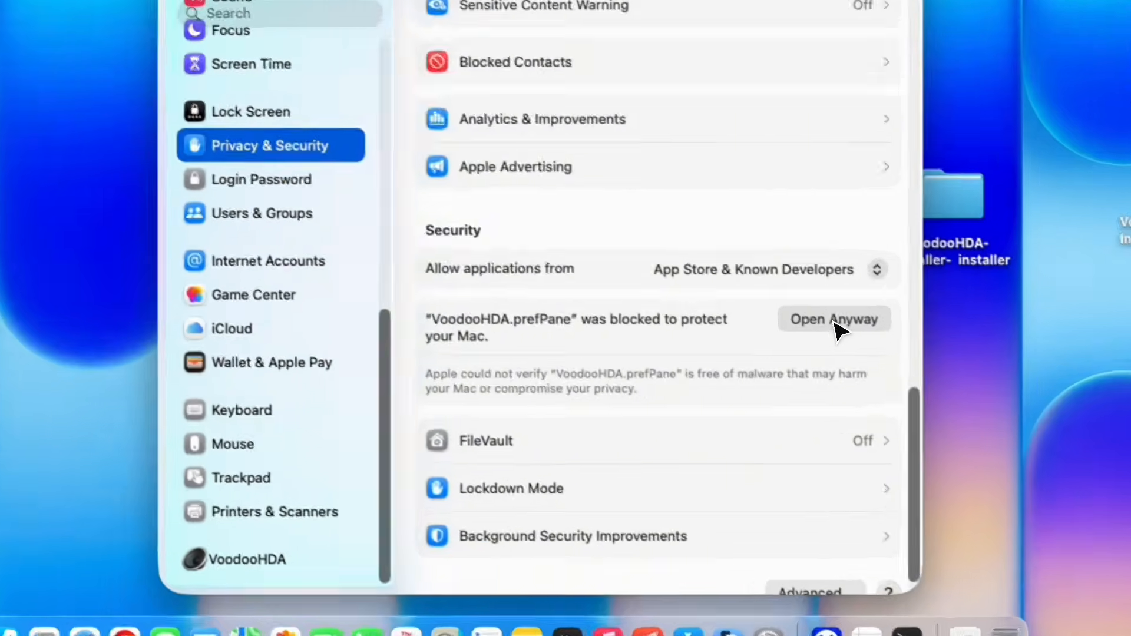
{"action": "left_click", "coordinate": [857, 254]}
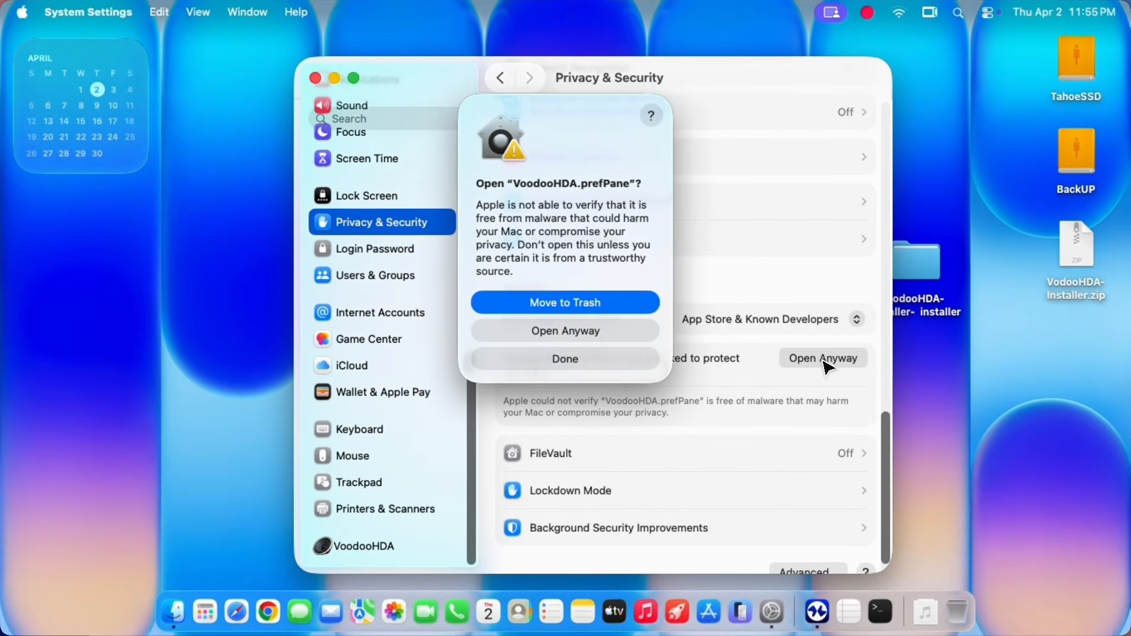
{"action": "left_click", "coordinate": [595, 337]}
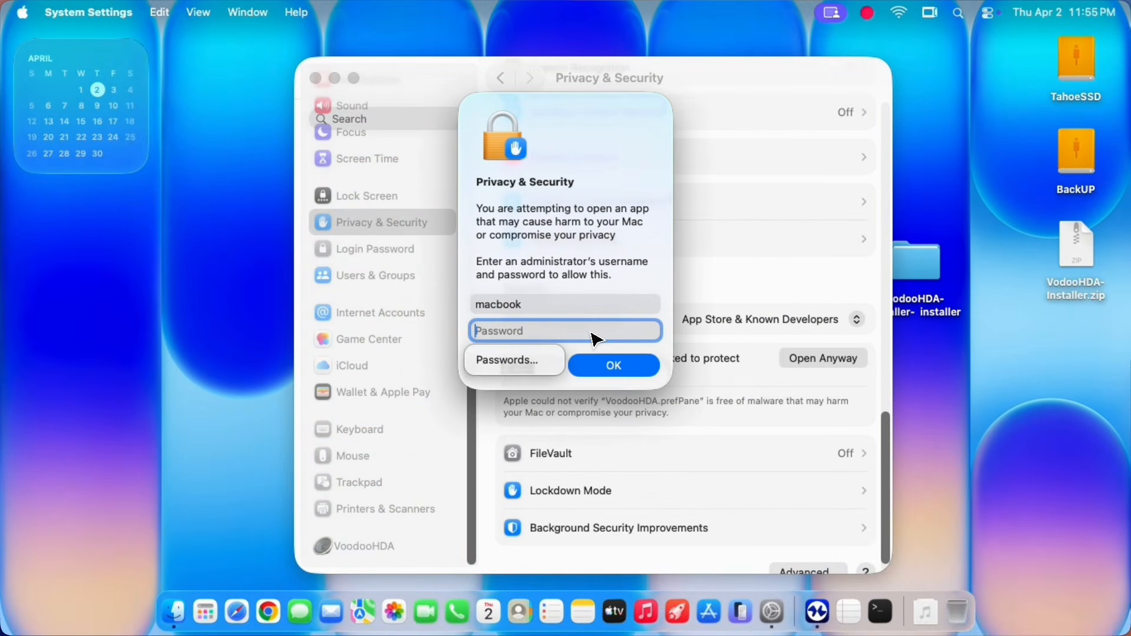
{"action": "type", "text": "•"}
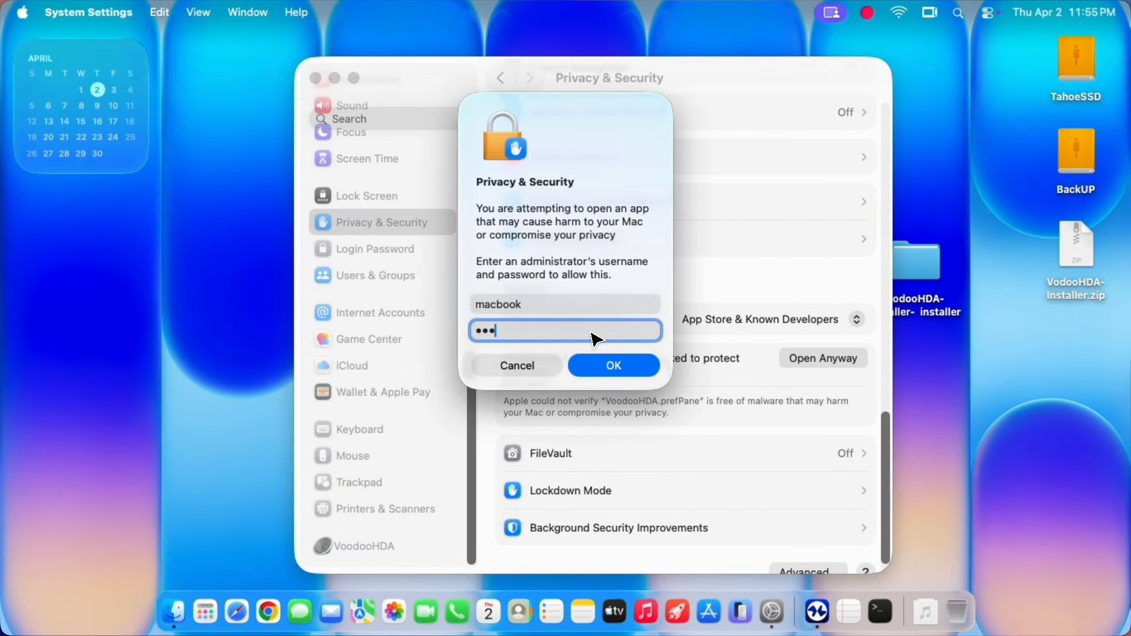
{"action": "type", "text": "•••"}
{"action": "key", "text": "Return"}
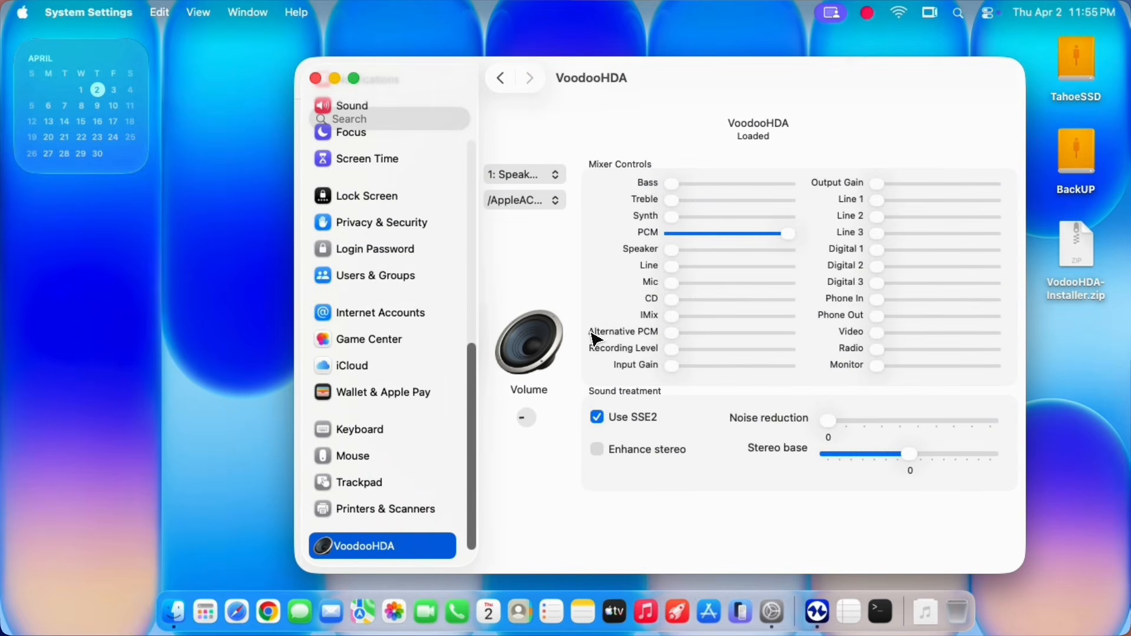
- Close the VoodooHDA settings window and adjust the sound volume to about half in Control Center
{"action": "left_click_drag", "start_coordinate": [664, 86], "coordinate": [578, 76]}
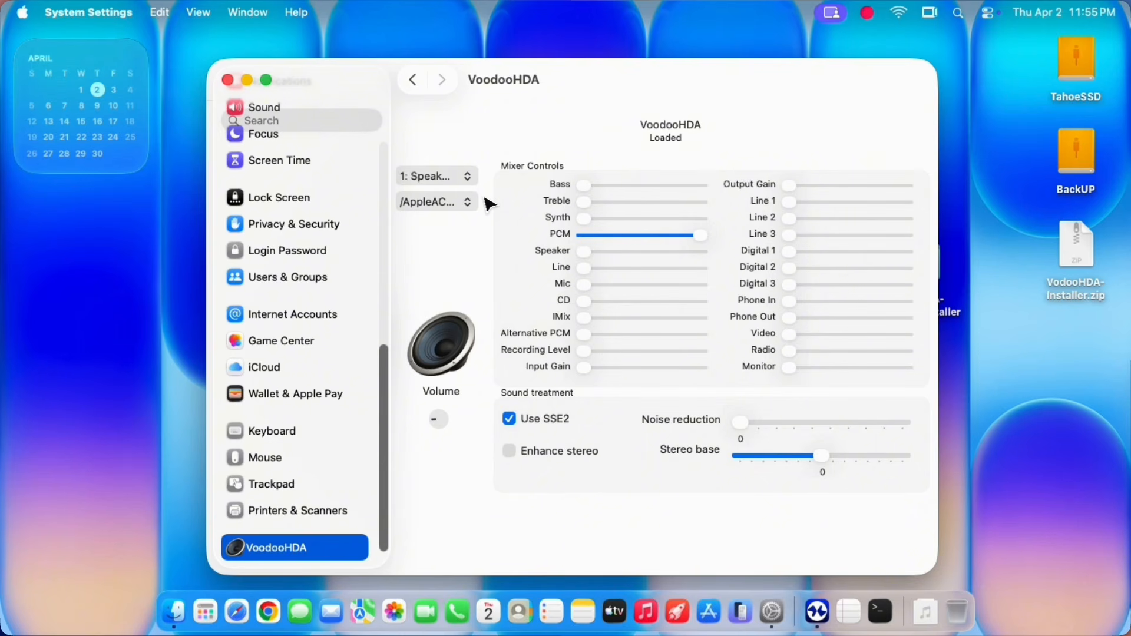
{"action": "left_click", "coordinate": [228, 79]}
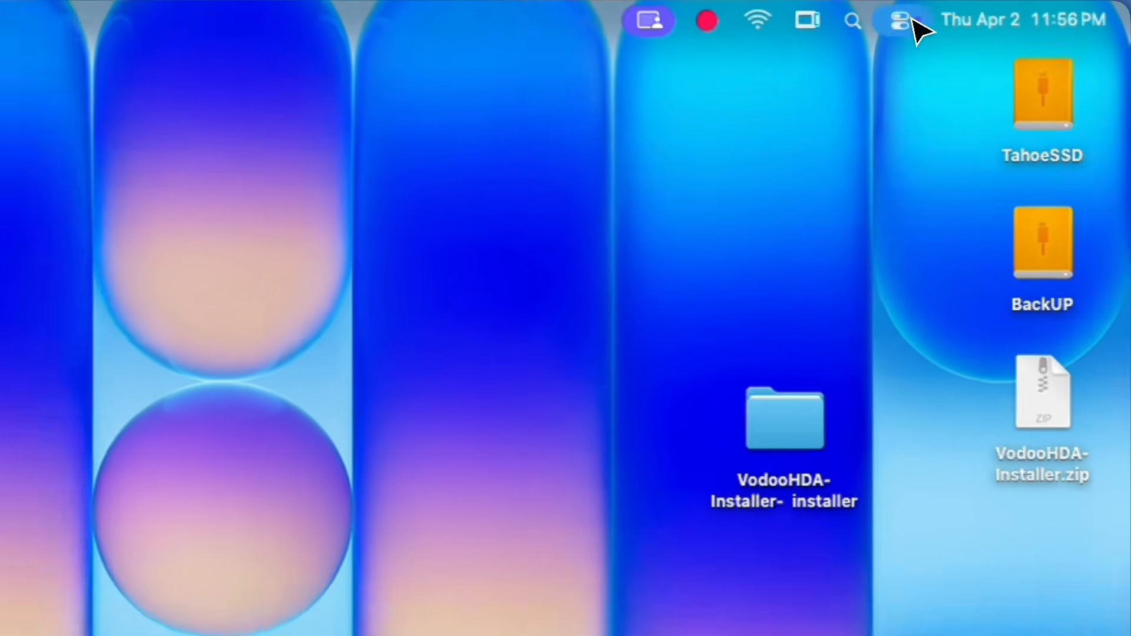
{"action": "left_click", "coordinate": [913, 19]}
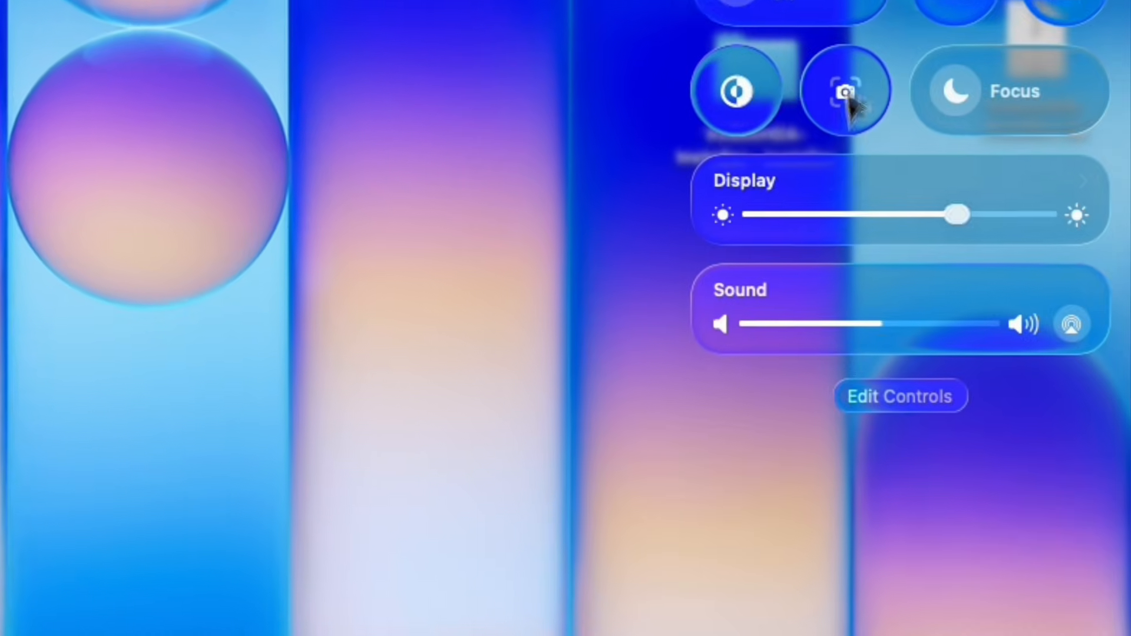
{"action": "mouse_move", "coordinate": [876, 318]}
{"action": "left_mouse_down"}
{"action": "mouse_move", "coordinate": [822, 320]}
{"action": "mouse_move", "coordinate": [892, 325]}
{"action": "mouse_move", "coordinate": [875, 324]}
{"action": "left_mouse_up"}
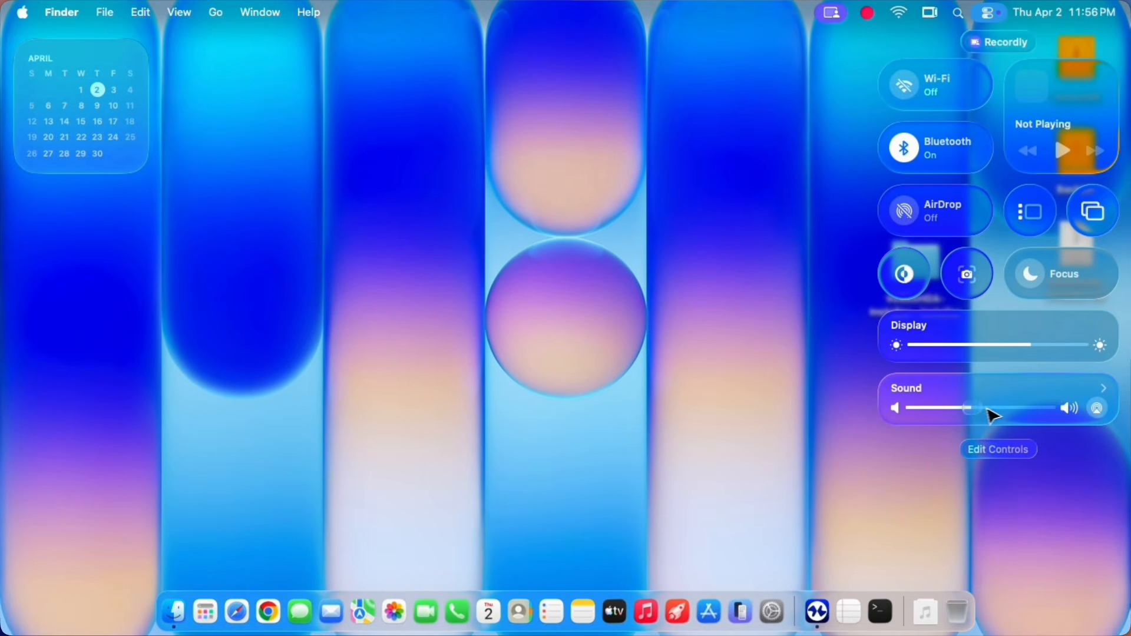
{"action": "mouse_move", "coordinate": [988, 409]}
{"action": "left_mouse_down"}
{"action": "mouse_move", "coordinate": [970, 410]}
{"action": "mouse_move", "coordinate": [997, 409]}
{"action": "left_mouse_up"}
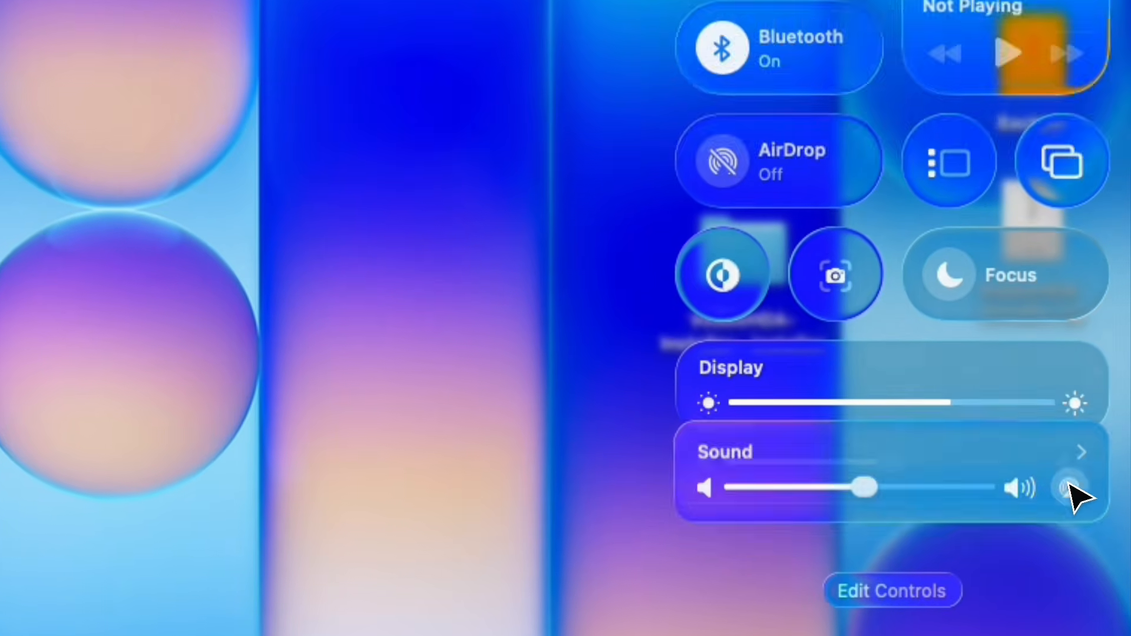
- Open Sound Settings from Control Center's sound output list and play sound effects through Speaker (Analog)
{"action": "left_click", "coordinate": [1080, 319]}
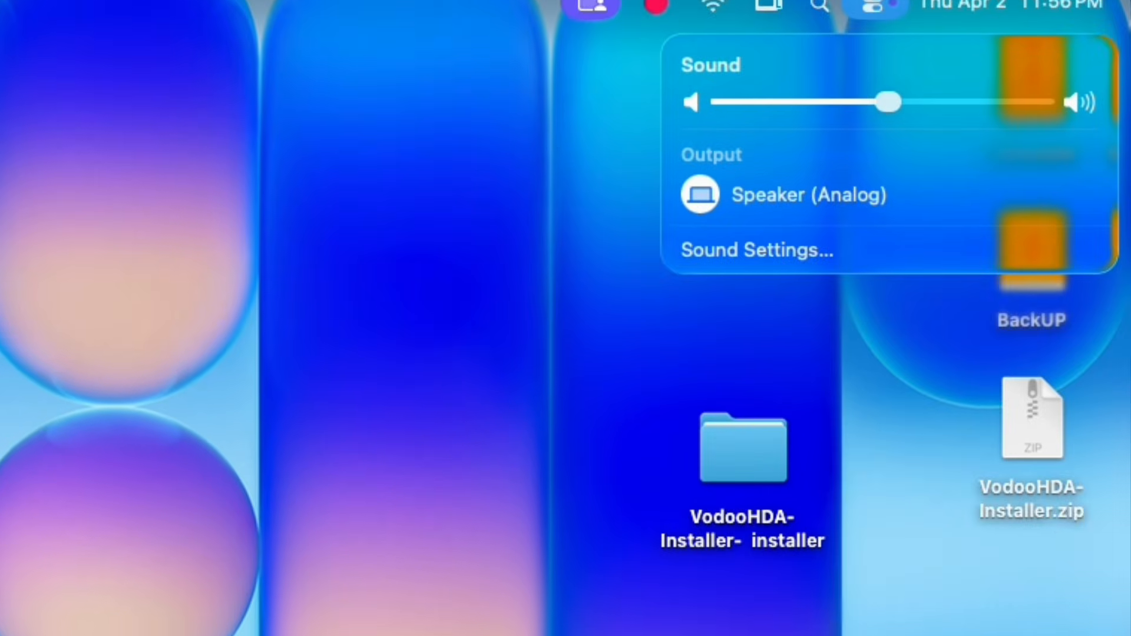
{"action": "left_click", "coordinate": [749, 275]}
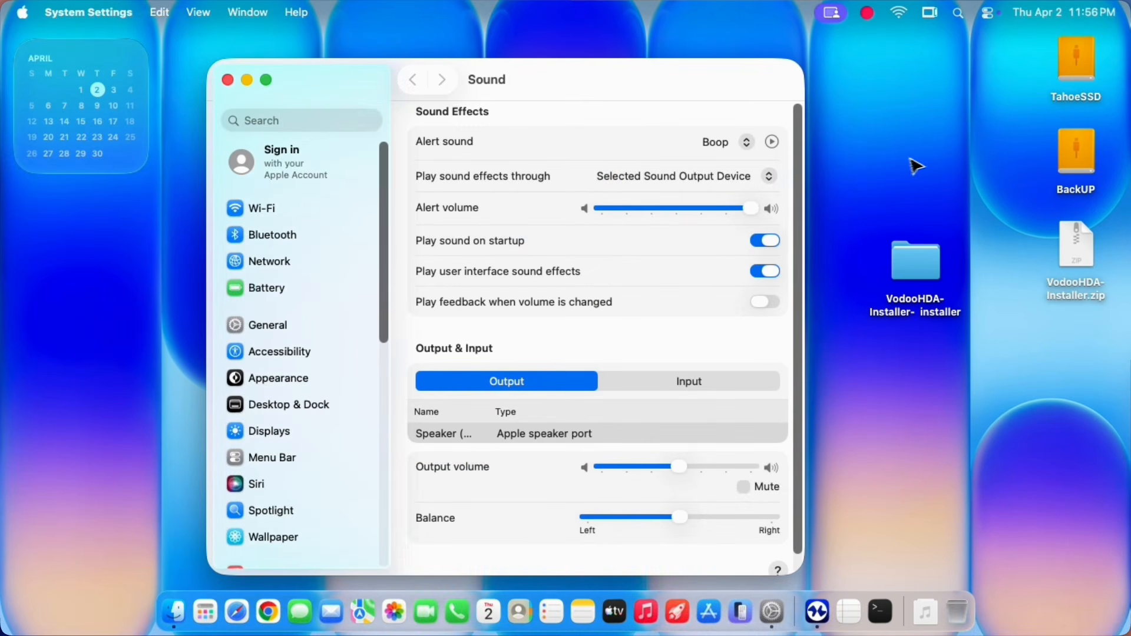
{"action": "left_click", "coordinate": [769, 177]}
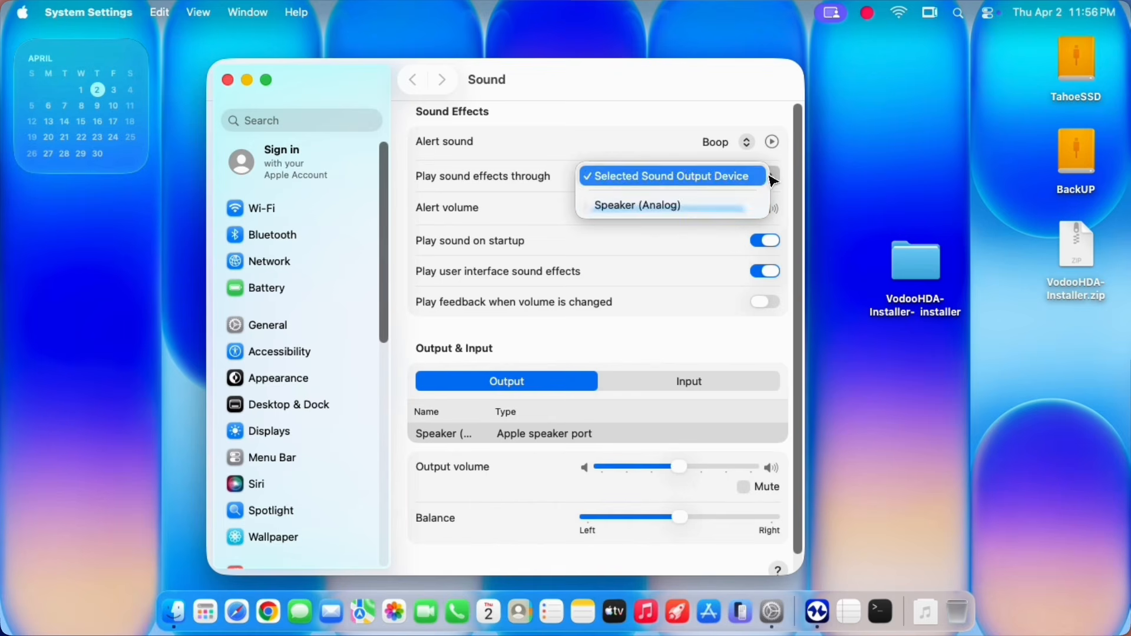
{"action": "left_click", "coordinate": [670, 205]}
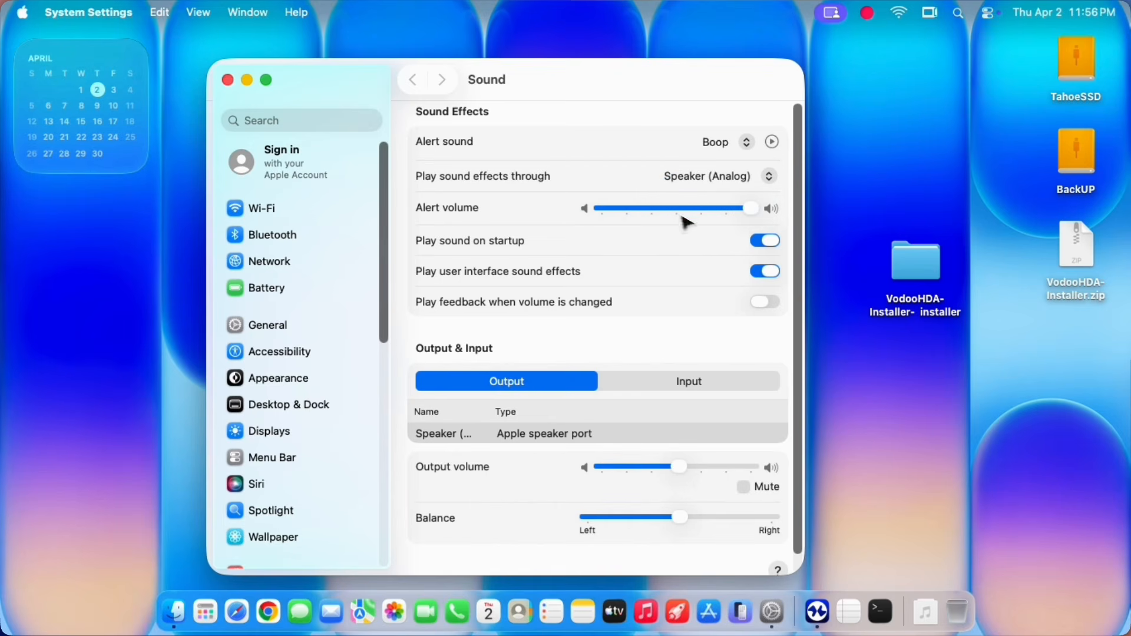
- Raise the output volume to maximum, then test the Speaker (Analog) volume at lower levels and leave it at about 80%
{"action": "scroll", "coordinate": [788, 221], "scroll_direction": "down", "scroll_amount": 2}
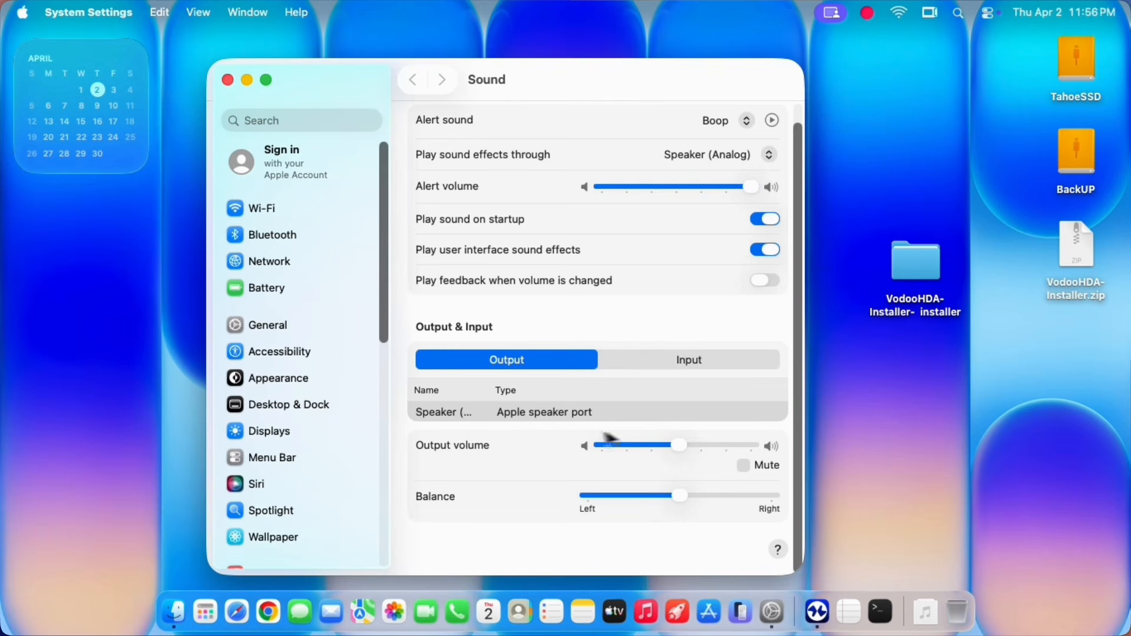
{"action": "left_click_drag", "start_coordinate": [678, 445], "coordinate": [737, 386]}
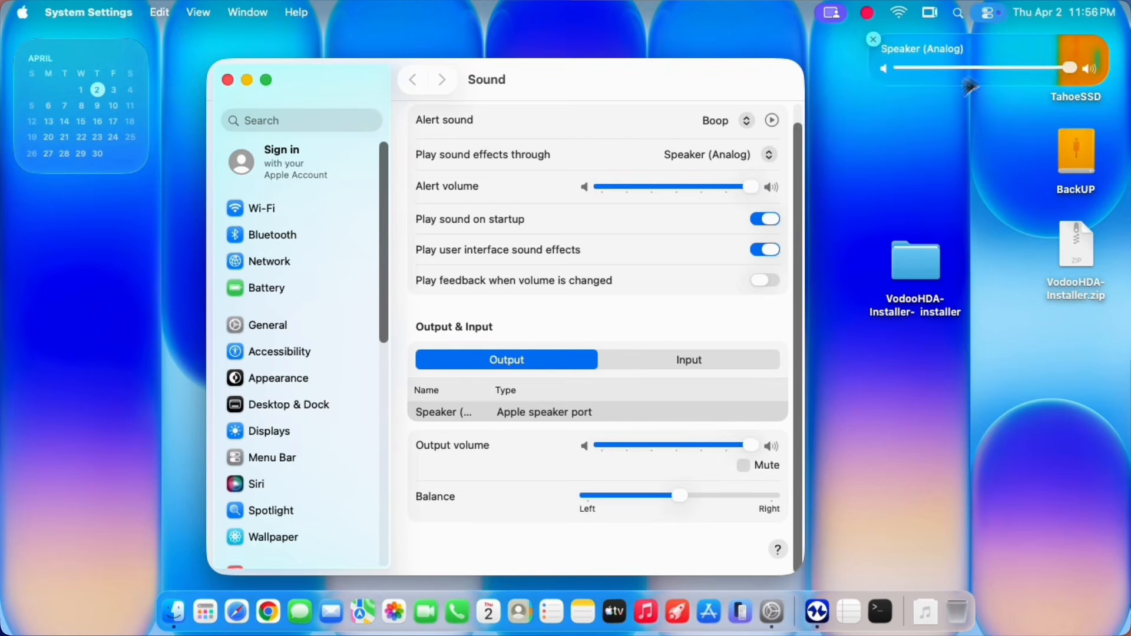
{"action": "left_click_drag", "start_coordinate": [1030, 71], "coordinate": [970, 70]}
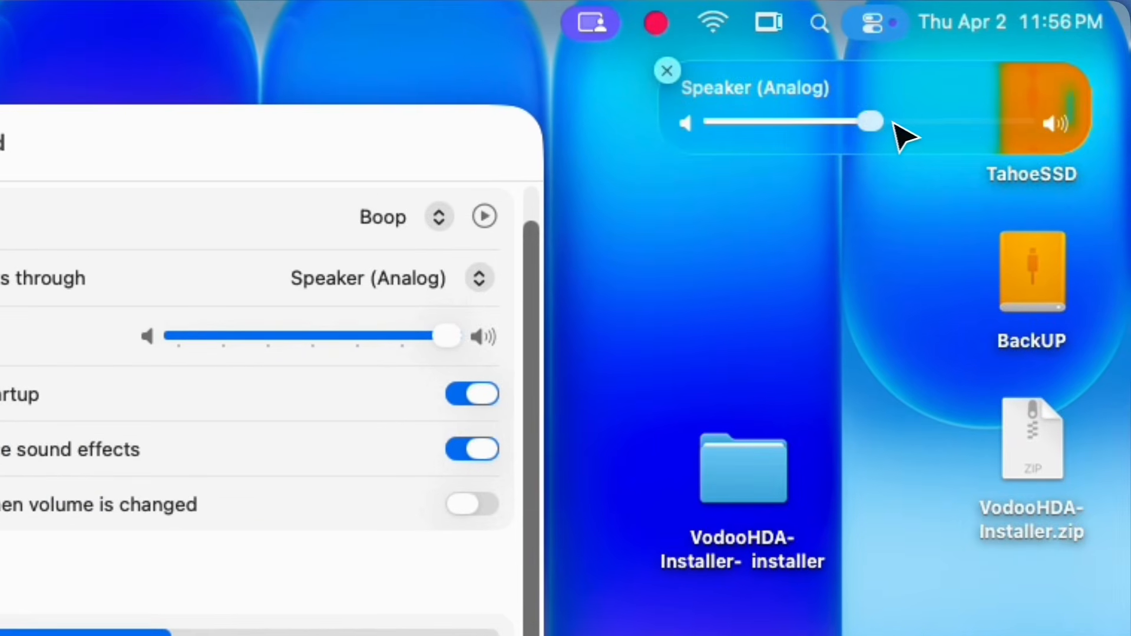
{"action": "left_click_drag", "start_coordinate": [842, 131], "coordinate": [898, 126]}
{"action": "left_click_drag", "start_coordinate": [1002, 71], "coordinate": [1028, 66]}
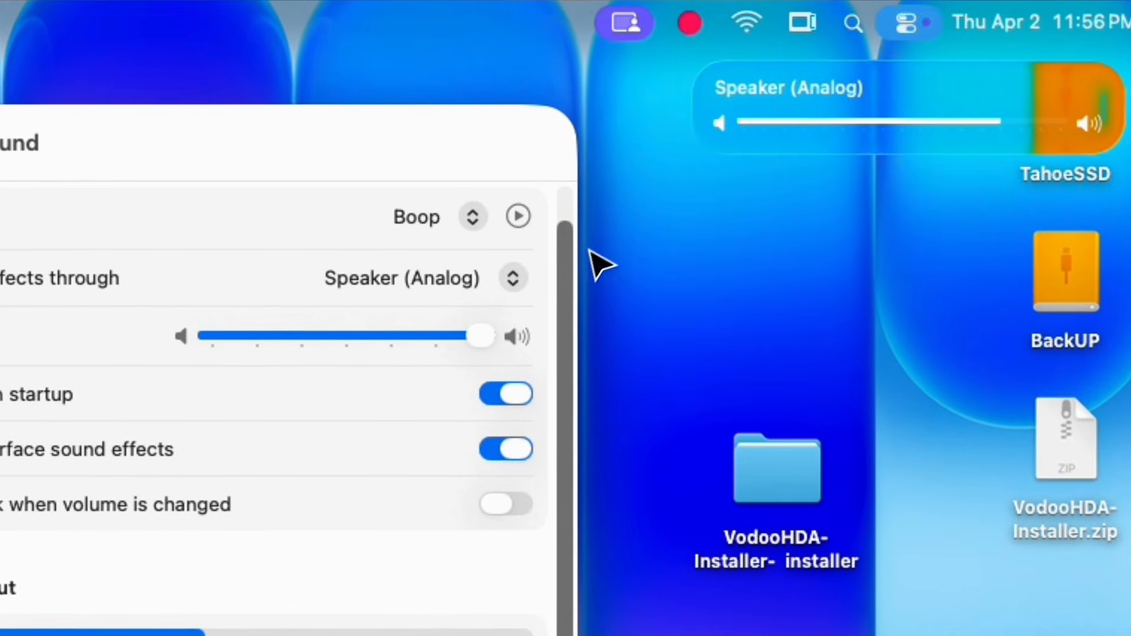